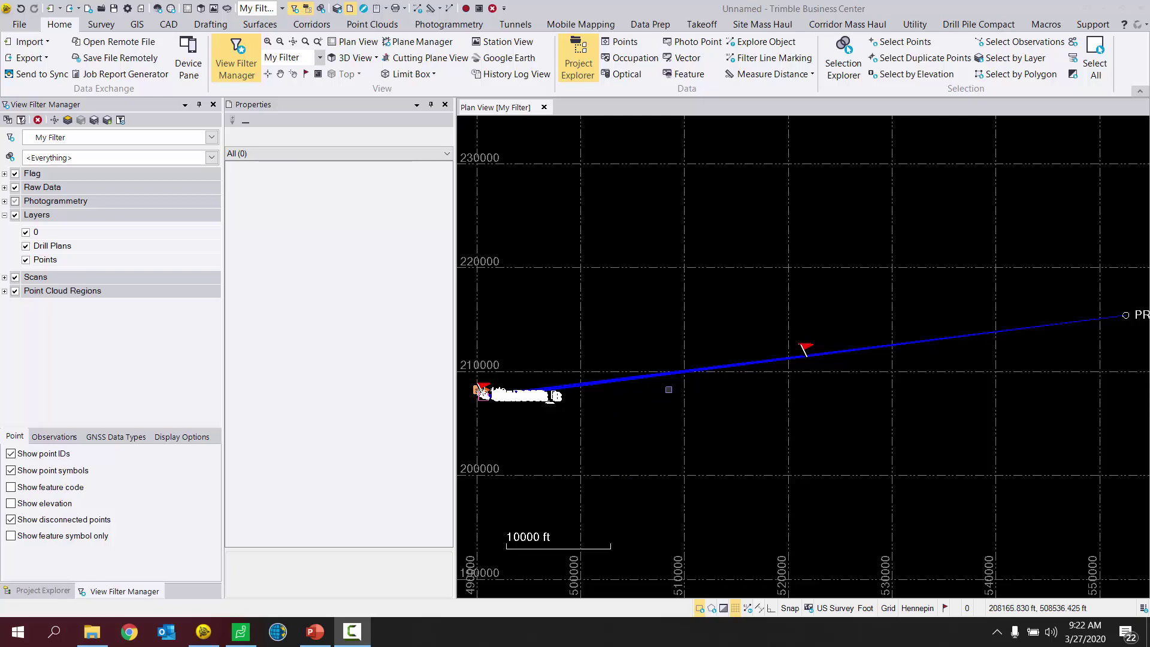
# Zoom and pan the plan view to frame points 10, 11, 12, the Auto point cluster and its eastward vectors
pyautogui.scroll(5, 565, 436)
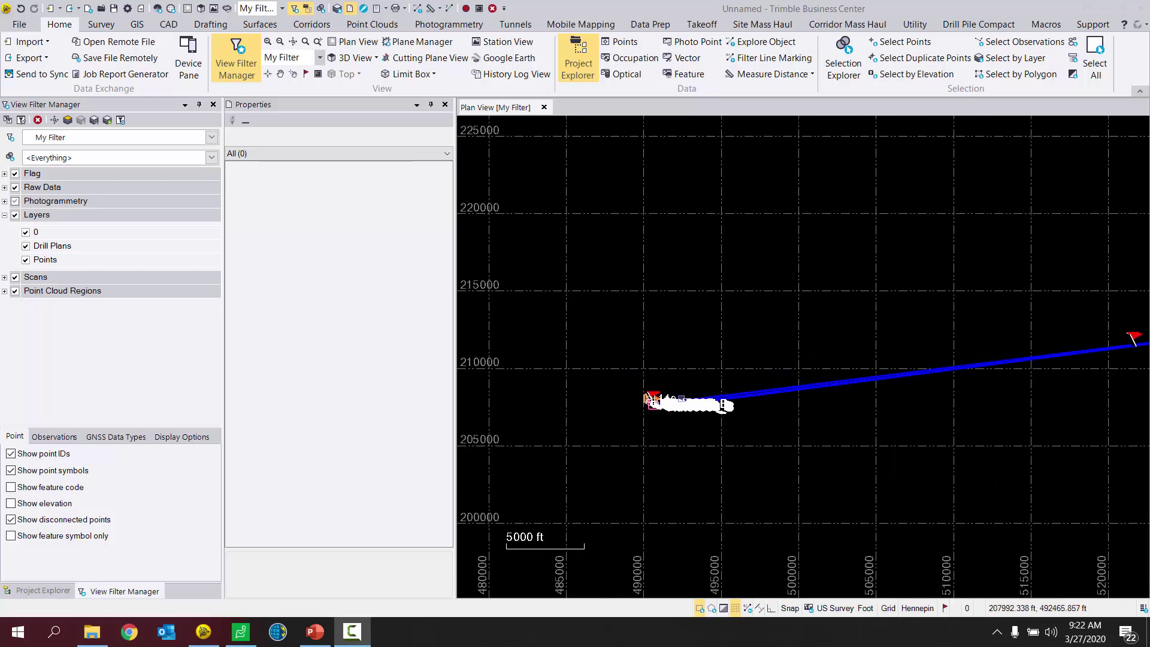
pyautogui.scroll(7, 617, 407)
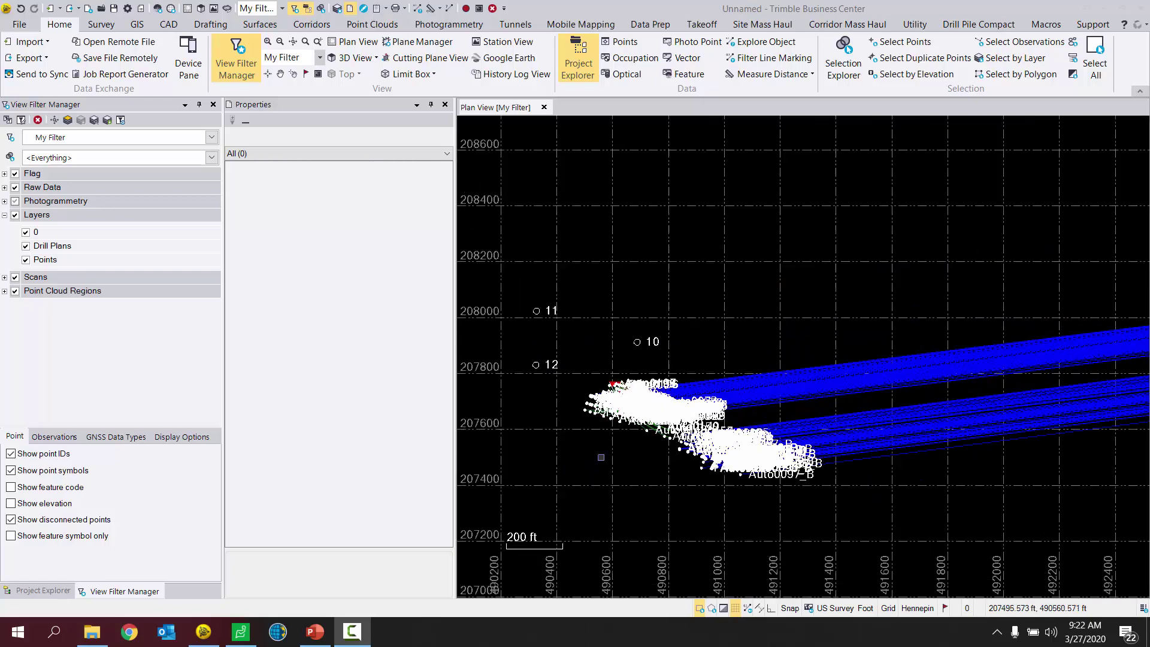
pyautogui.moveTo(743, 448); pyautogui.dragTo(775, 447, button='middle')
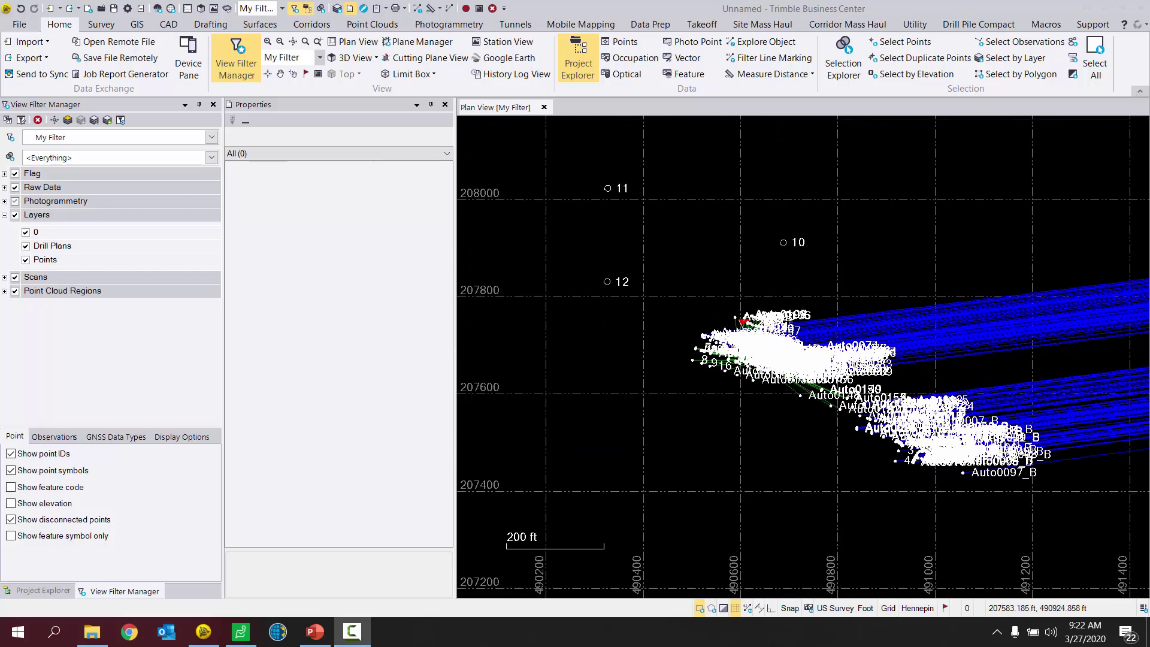
pyautogui.scroll(1, 883, 441)
pyautogui.moveTo(883, 442); pyautogui.dragTo(1009, 449, button='middle')
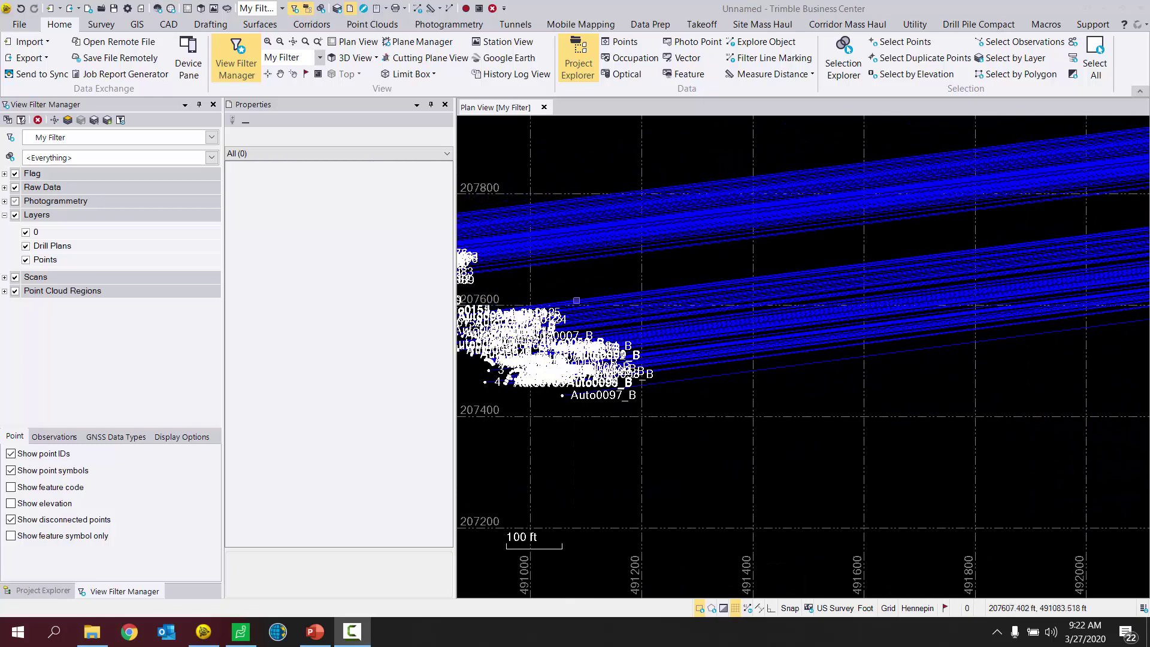
pyautogui.moveTo(568, 296); pyautogui.dragTo(1013, 414, button='middle')
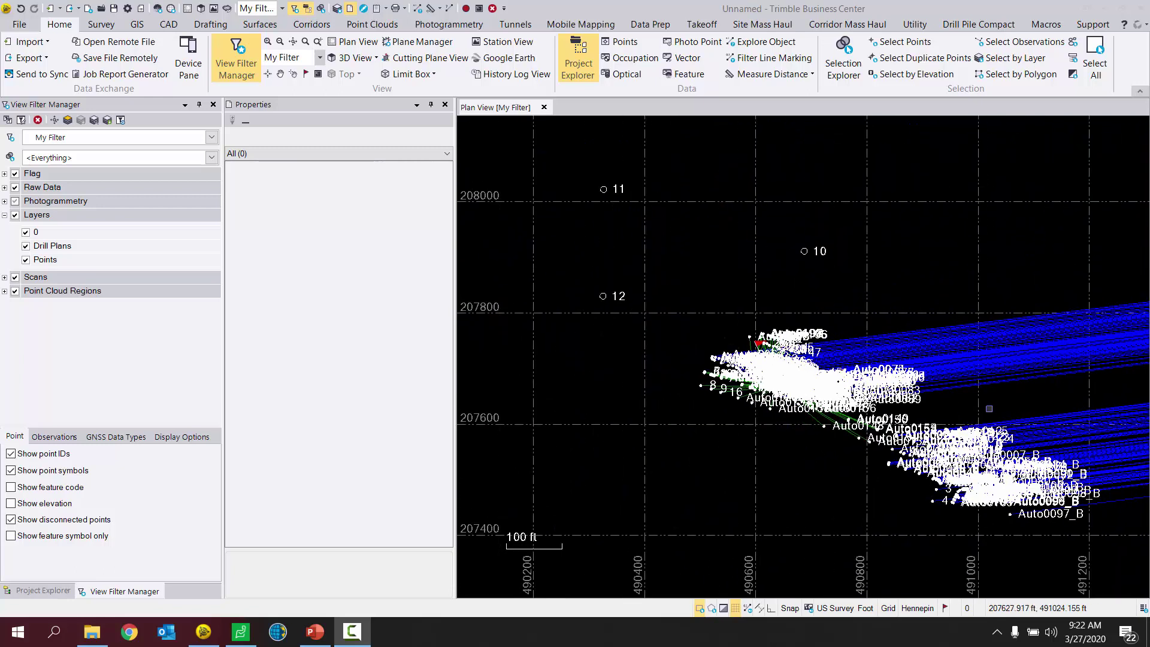
pyautogui.moveTo(980, 418); pyautogui.dragTo(942, 413, button='middle')
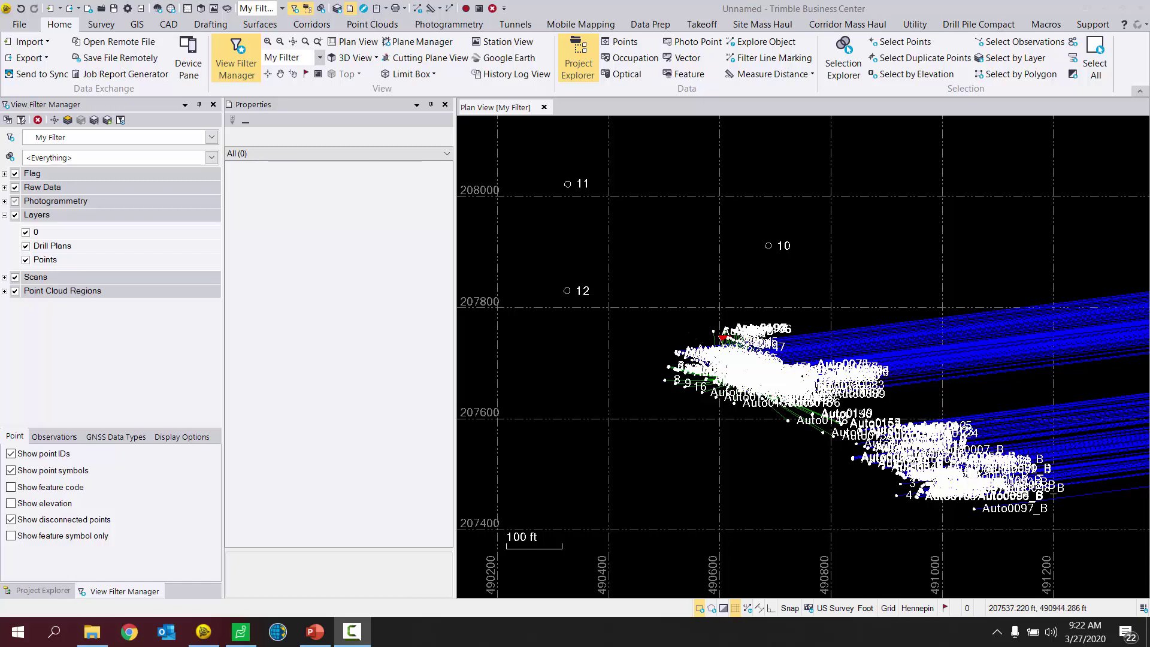
pyautogui.moveTo(904, 447)
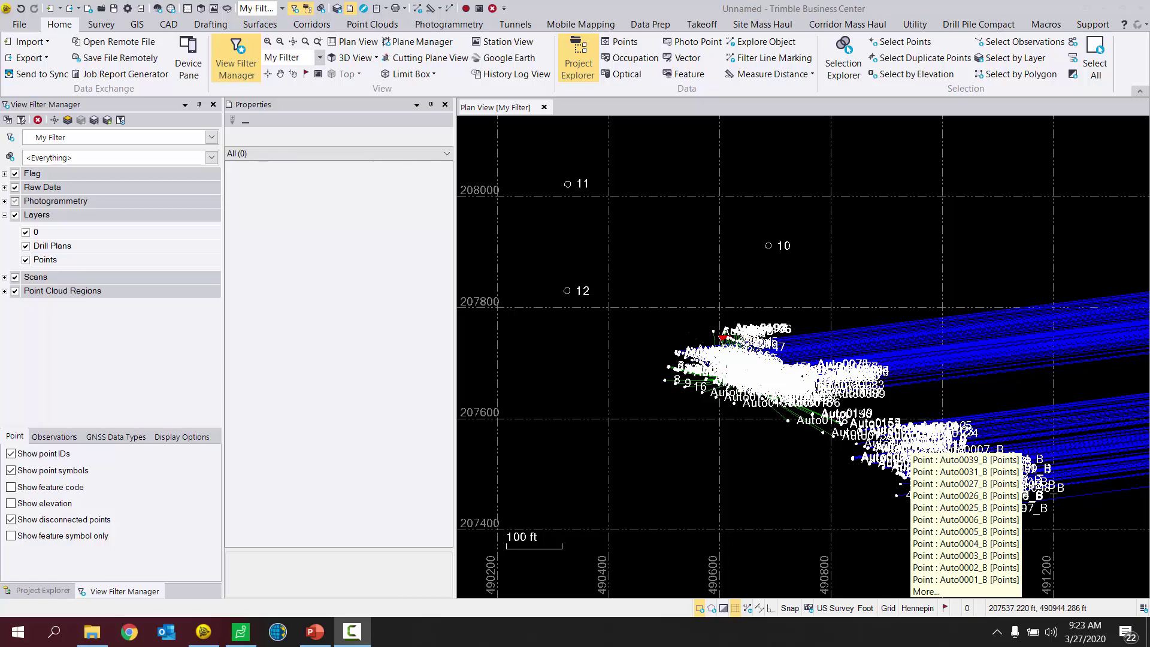
pyautogui.click(672, 293)
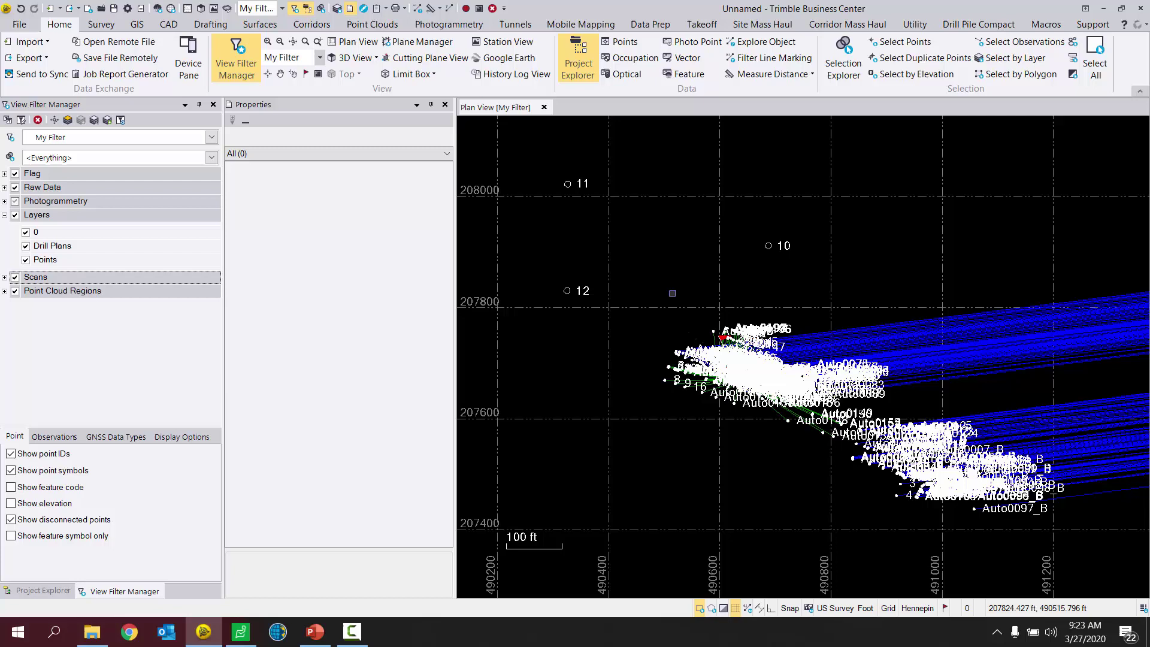
# Use Select Members on training mg topo.job under Imported Files to select its 207 objects
pyautogui.click(34, 592)
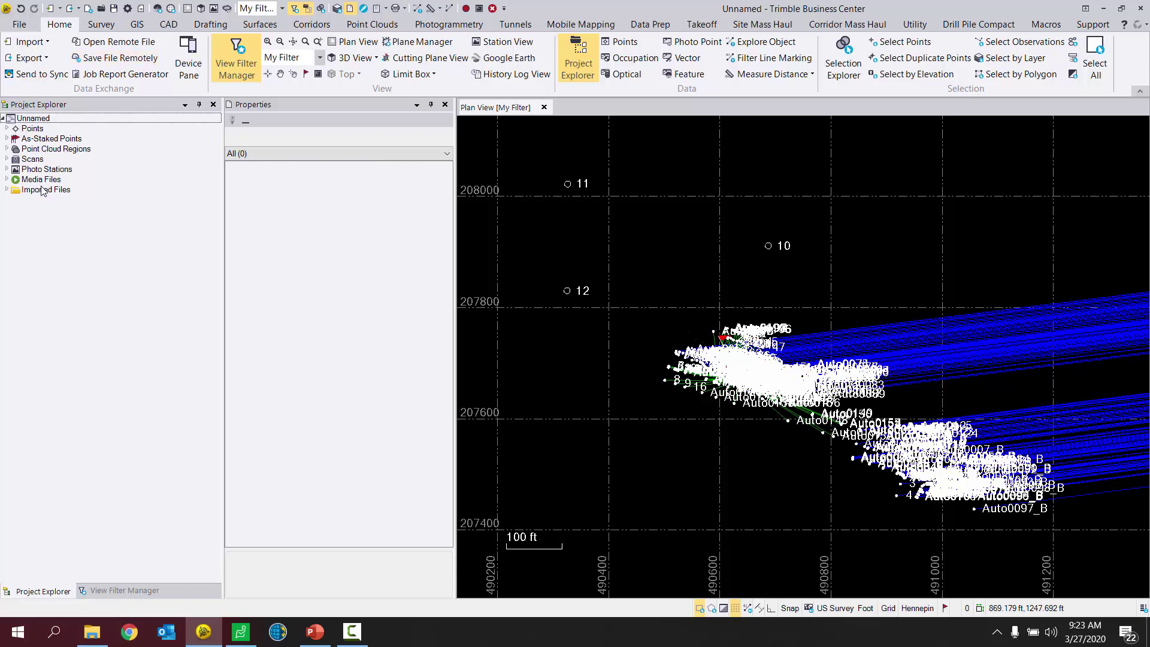
pyautogui.click(8, 189)
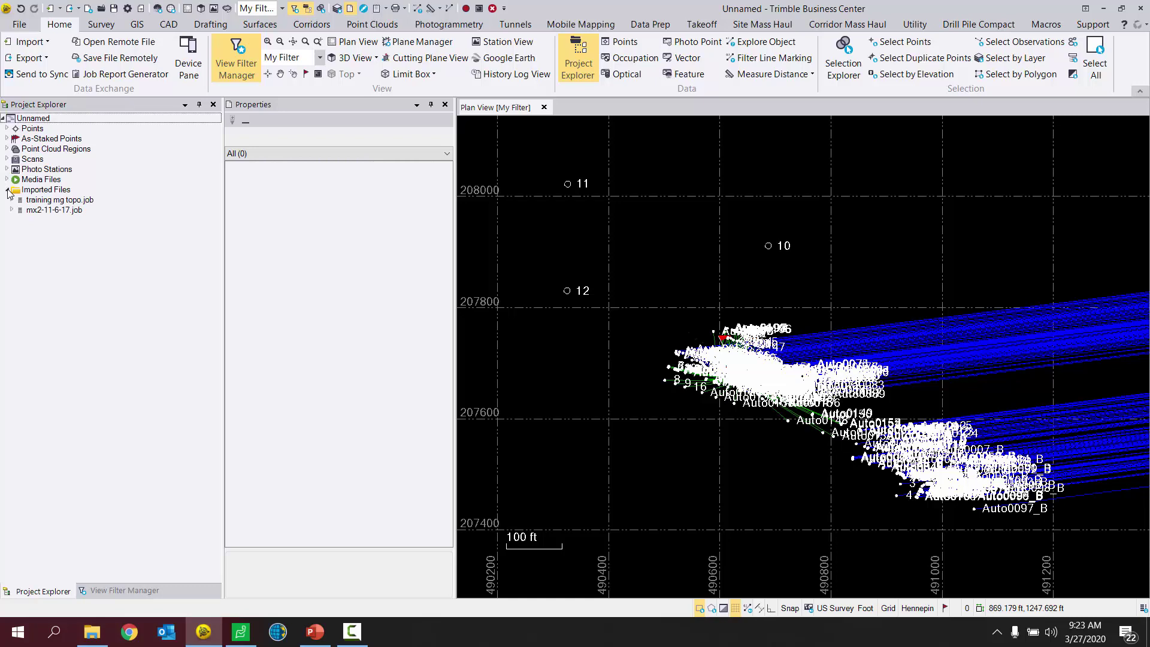
pyautogui.click(43, 204)
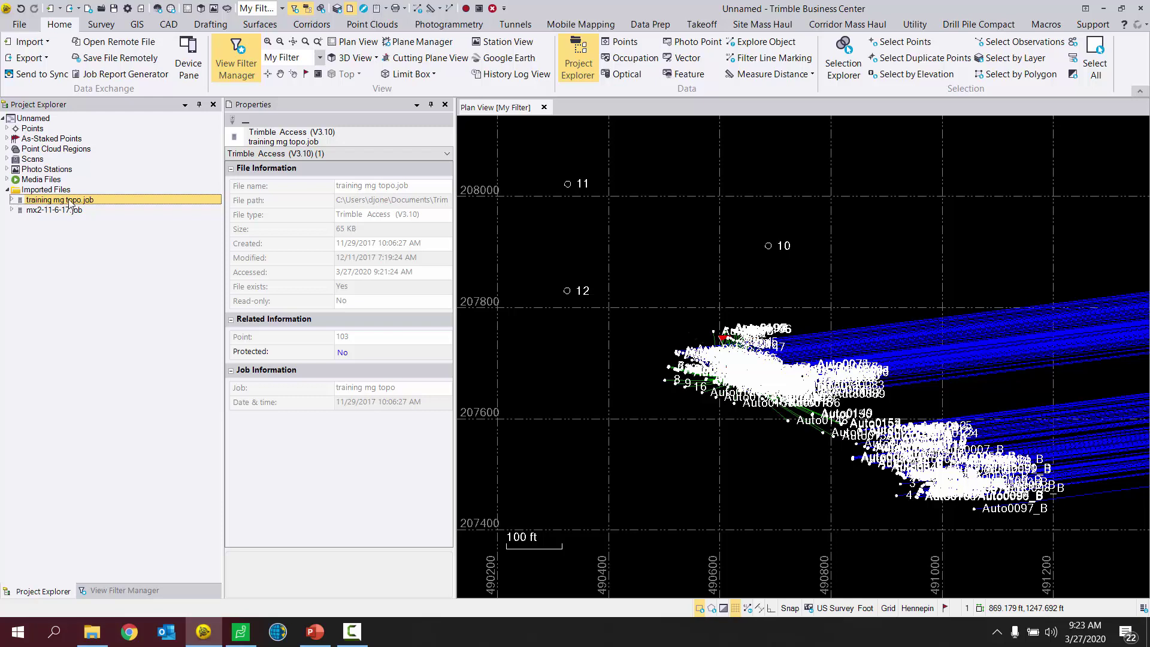
pyautogui.rightClick(68, 202)
pyautogui.rightClick(60, 201)
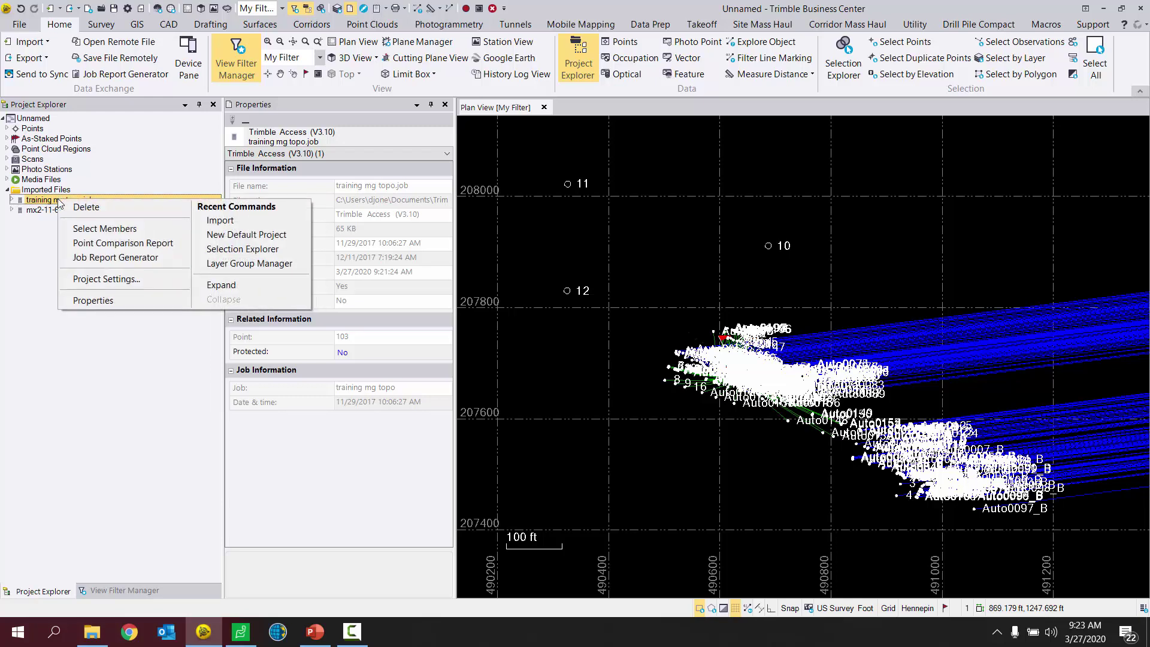
pyautogui.click(102, 229)
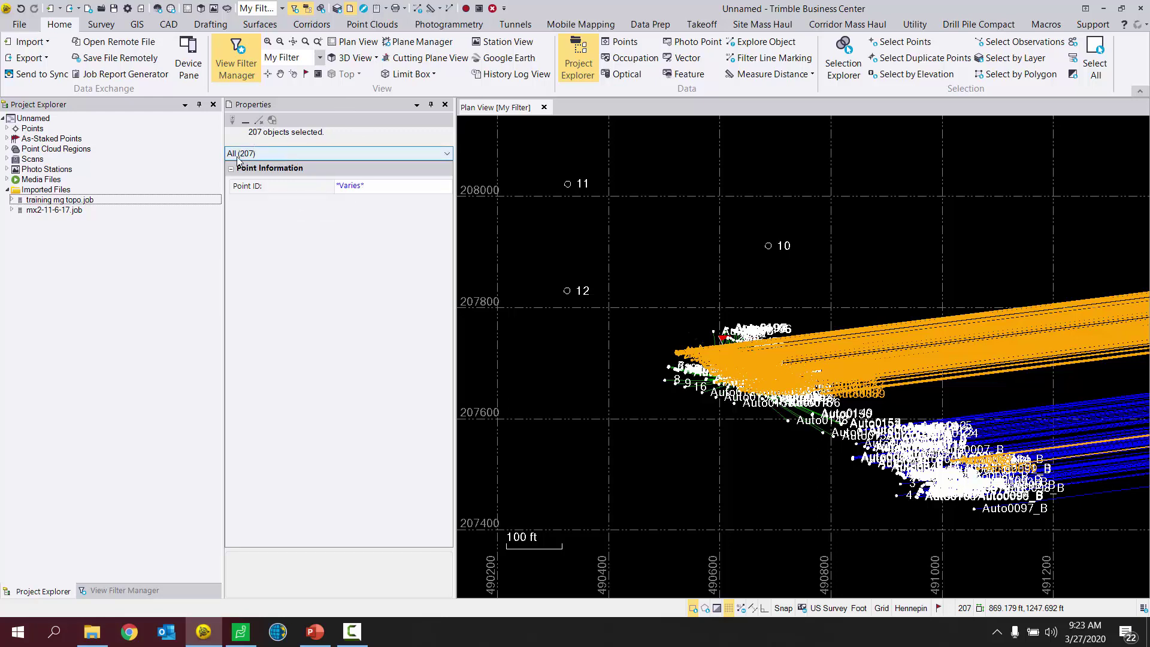
# Filter the Properties to Point (103) and put the points' Layer value into edit mode
pyautogui.click(273, 154)
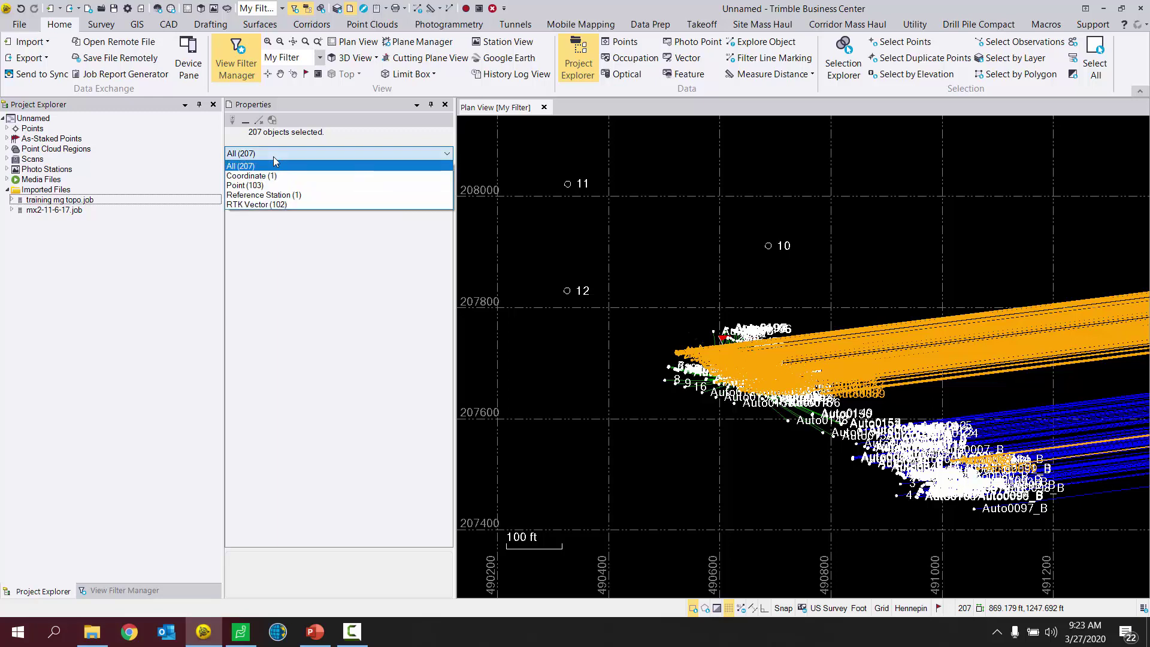
pyautogui.click(448, 154)
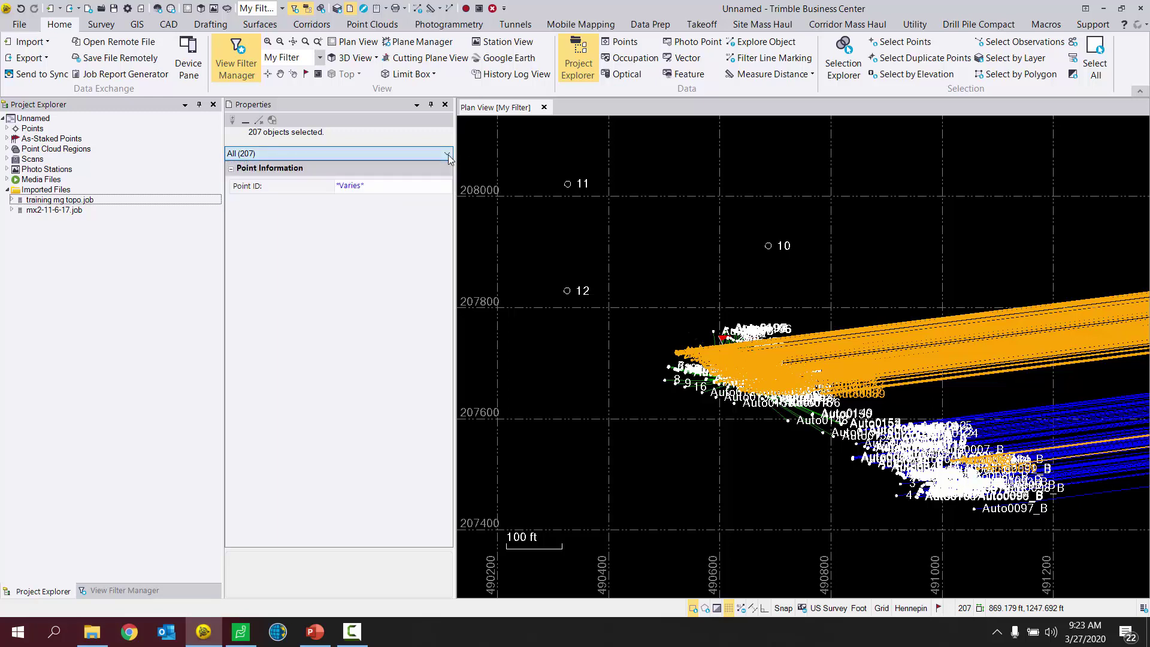
pyautogui.click(448, 155)
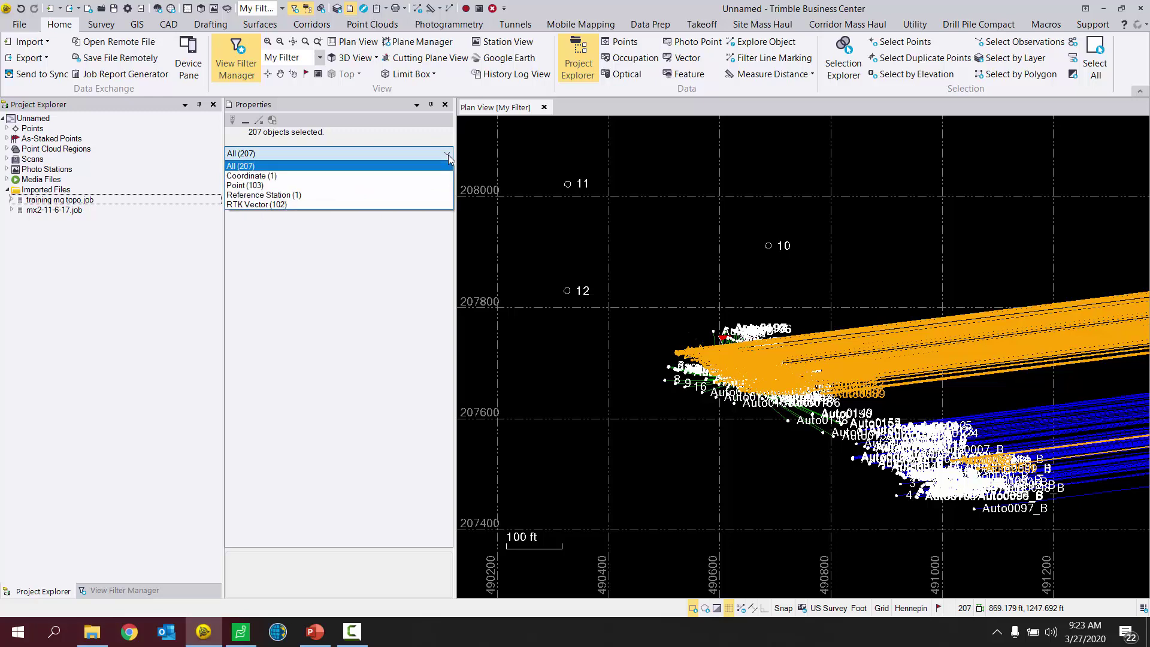
pyautogui.click(260, 191)
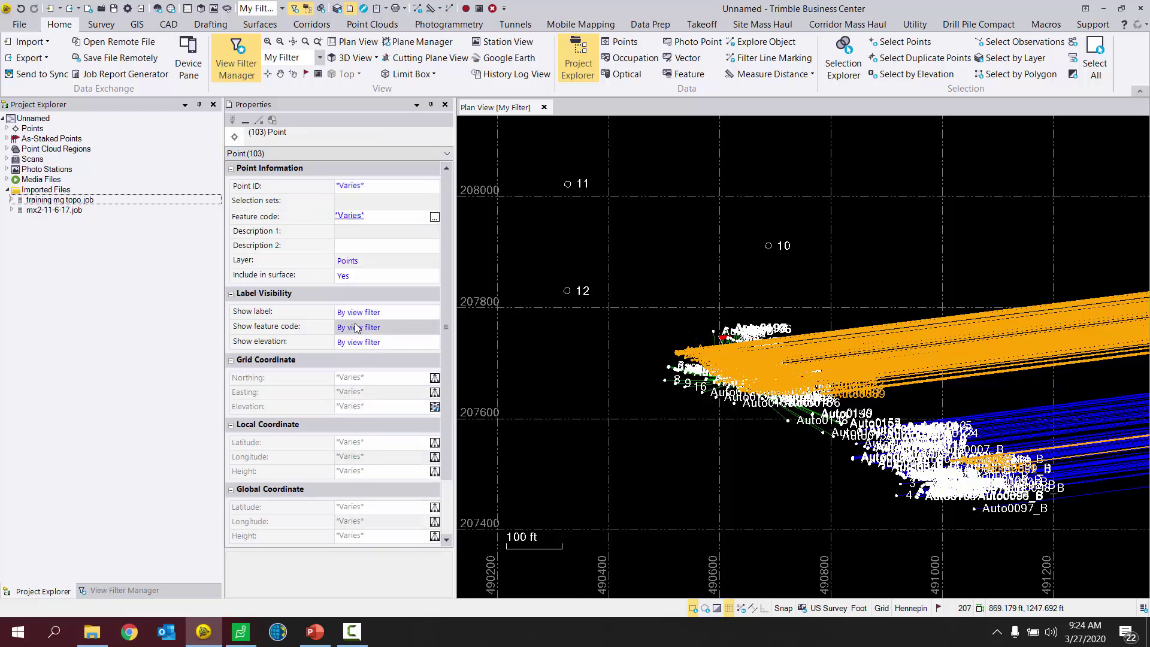
pyautogui.click(356, 263)
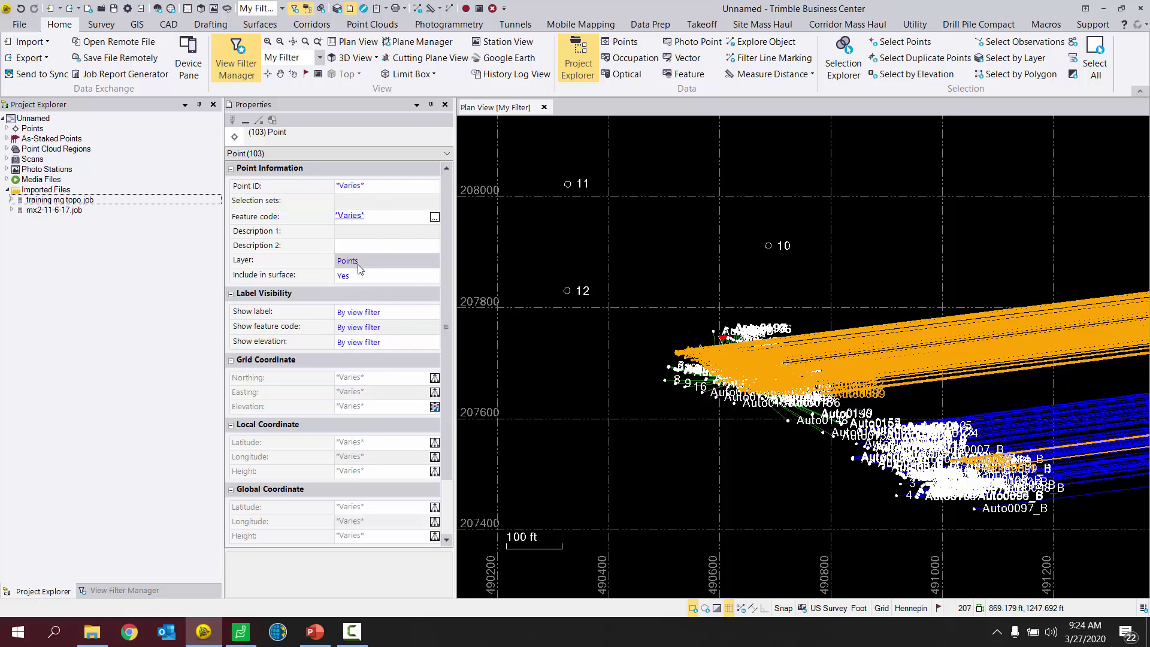
pyautogui.click(359, 267)
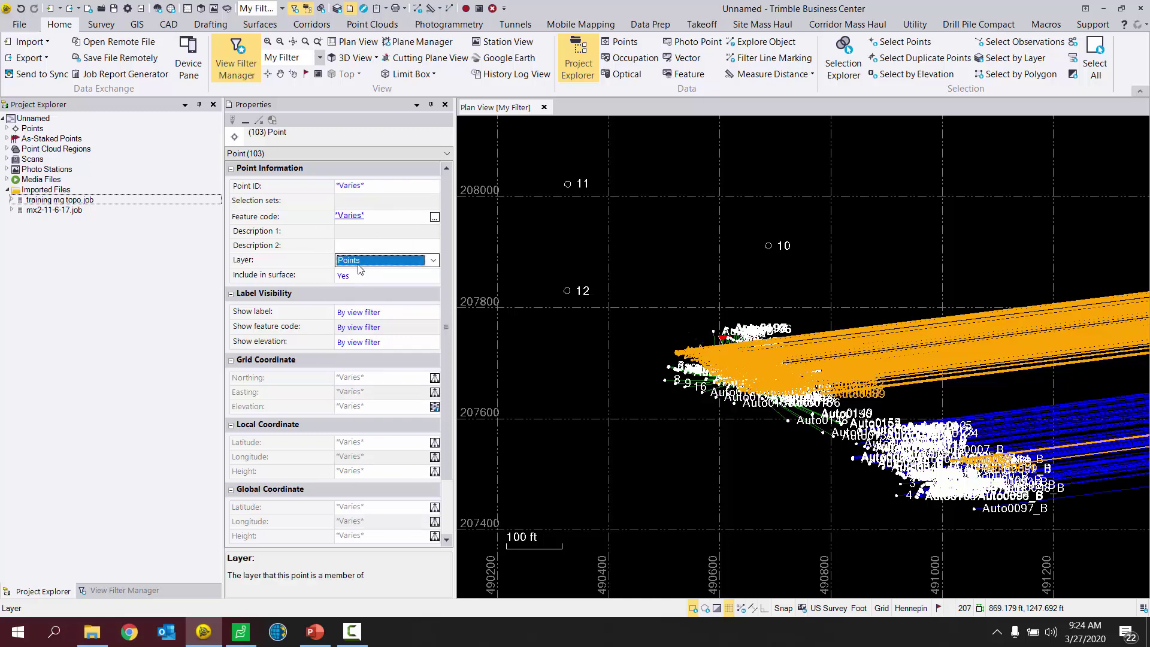
# Assign the 103 points to a new layer named 'Job A points' created through <<New Layer>>
pyautogui.click(433, 260)
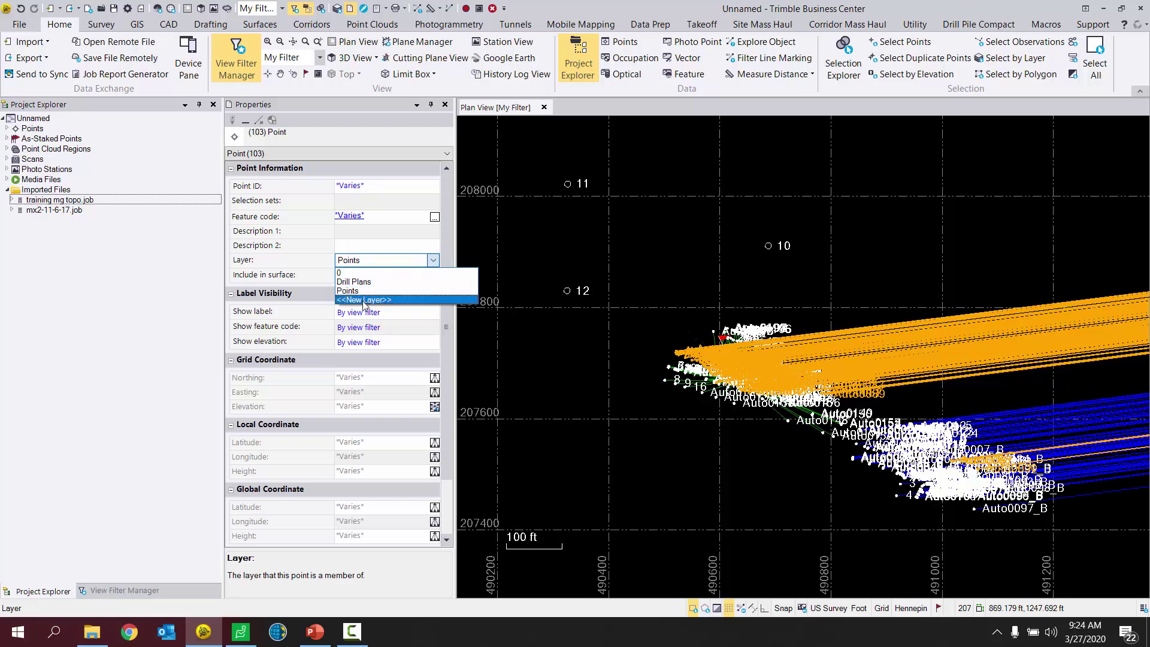
pyautogui.click(378, 301)
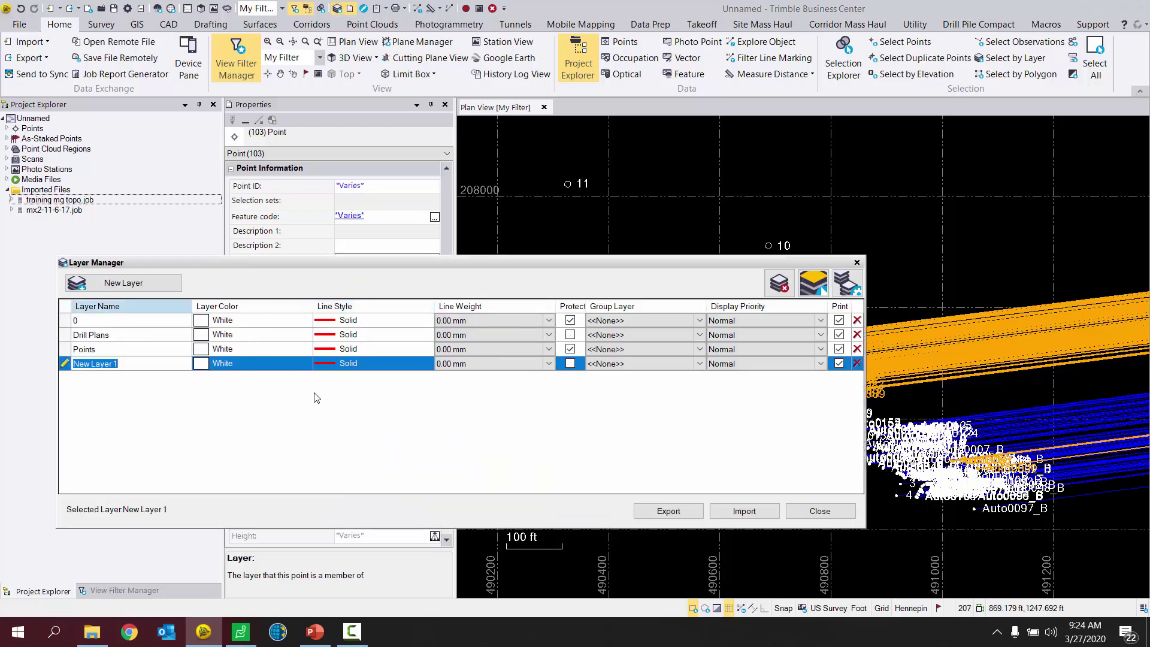
pyautogui.write('Job A points')
pyautogui.click(805, 511)
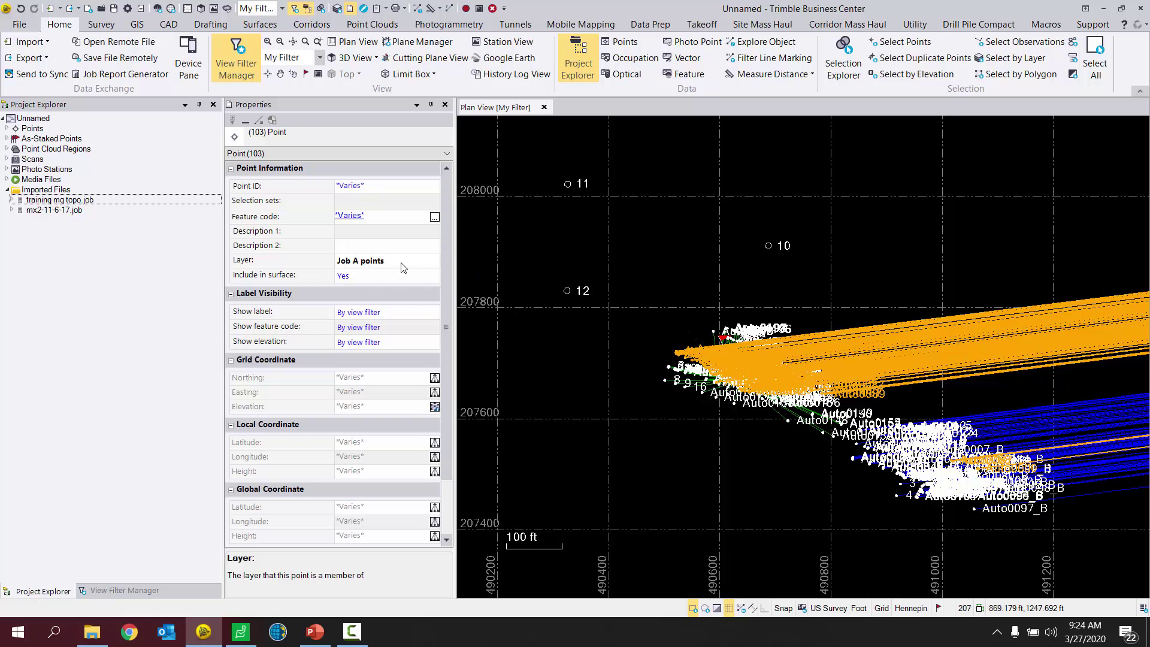
# In View Filter Manager, toggle the Job A points layer off and on, then clear the selection
pyautogui.click(110, 592)
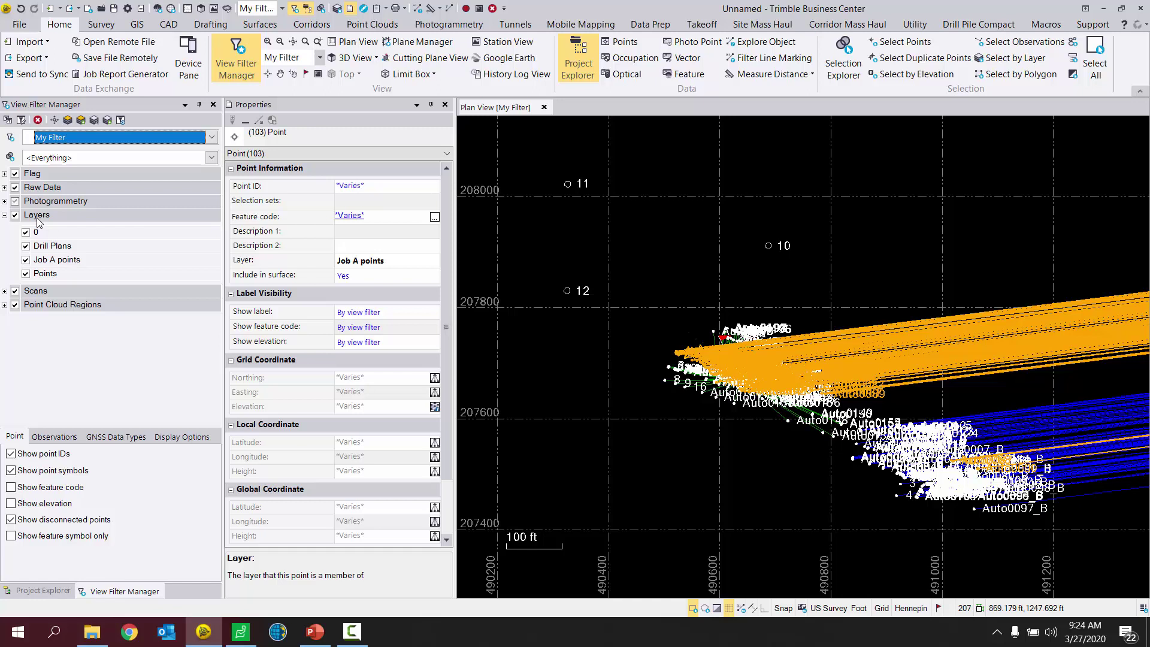
pyautogui.click(26, 260)
pyautogui.click(26, 260)
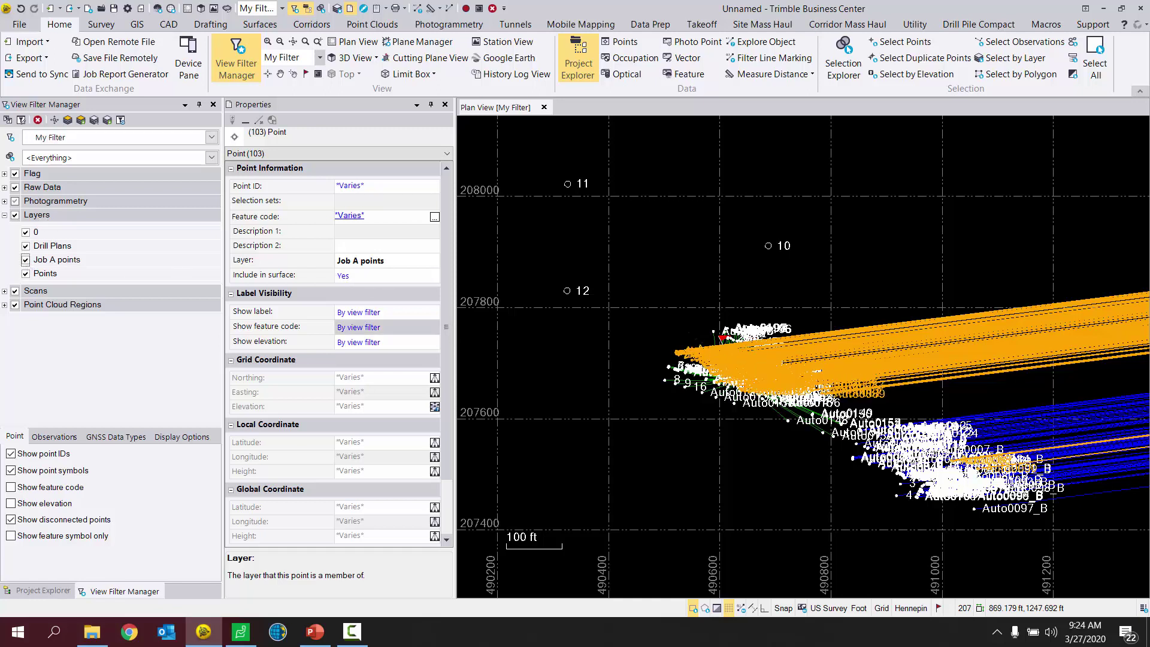
pyautogui.press('Escape')
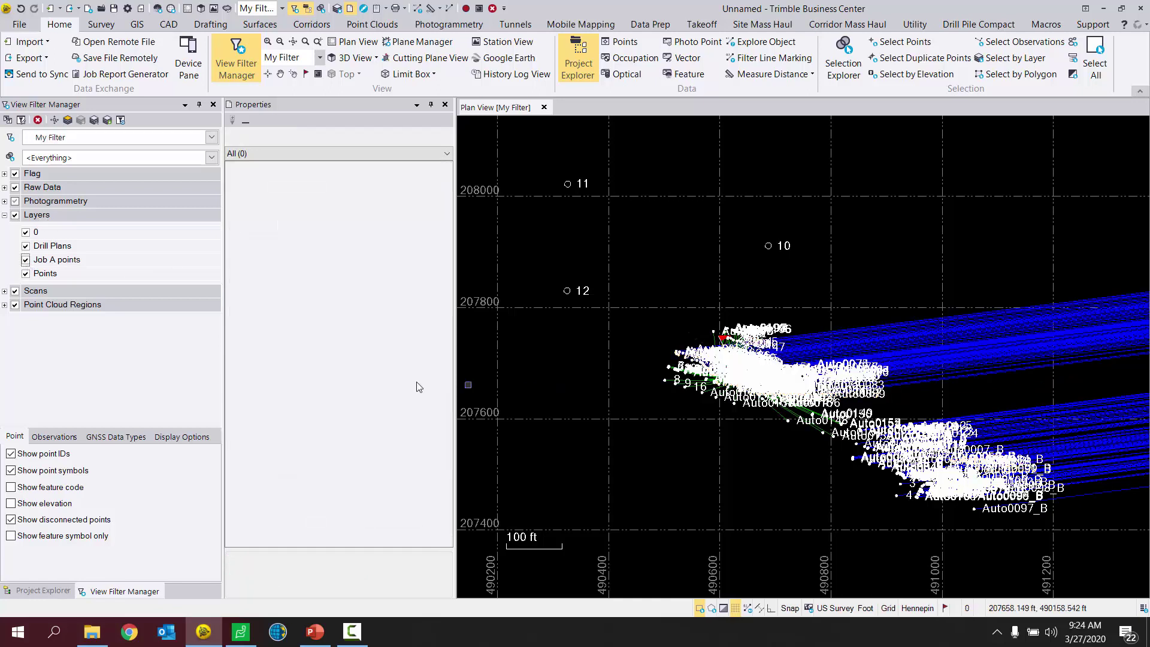
# Toggle the Job A points and Points layers off and back on, then return to Project Explorer
pyautogui.click(25, 260)
pyautogui.click(25, 260)
pyautogui.click(25, 274)
pyautogui.click(26, 274)
pyautogui.click(42, 590)
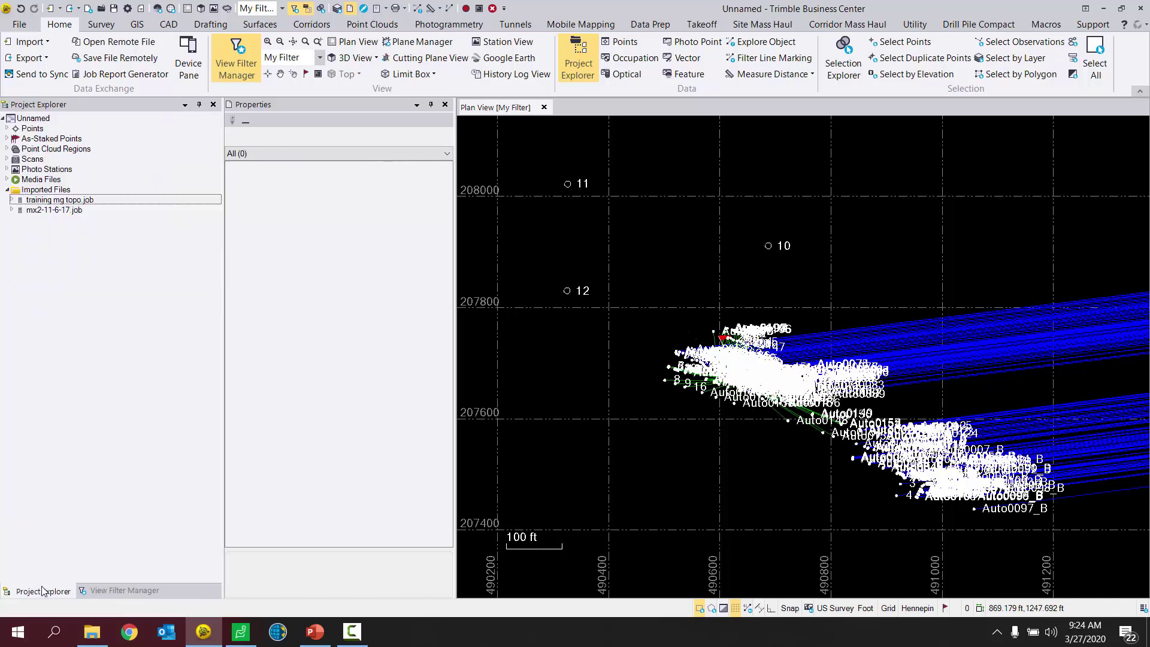
# Use Select Members on mx2-11-6-17.job to select its 584 objects and list their types
pyautogui.click(52, 211)
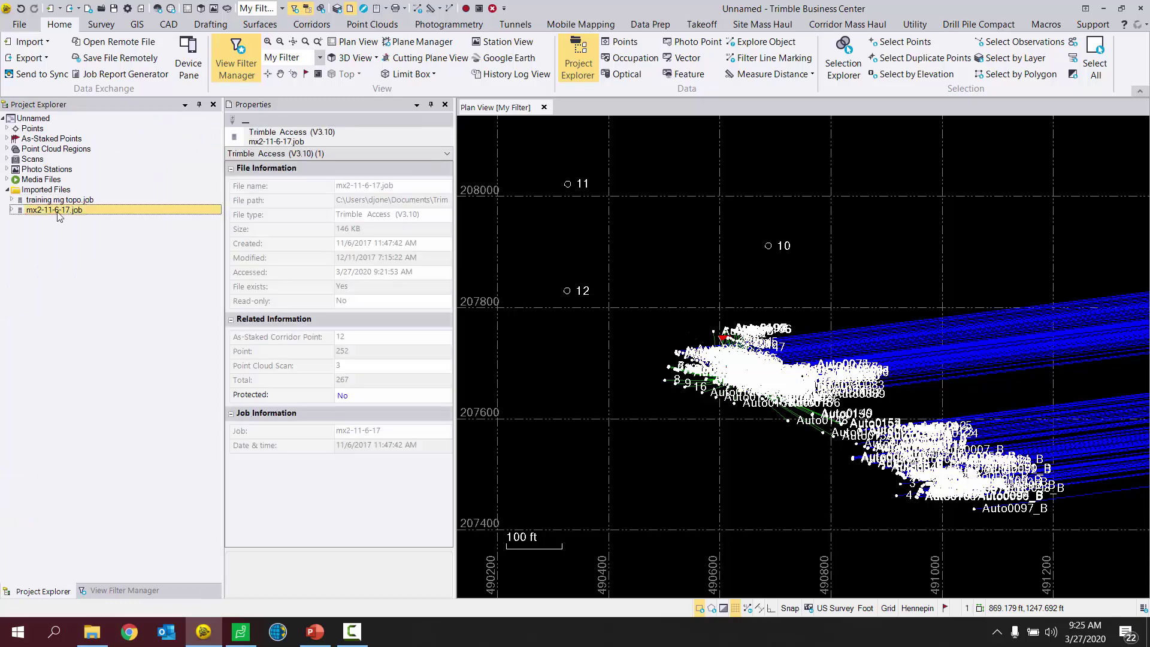
pyautogui.rightClick(59, 211)
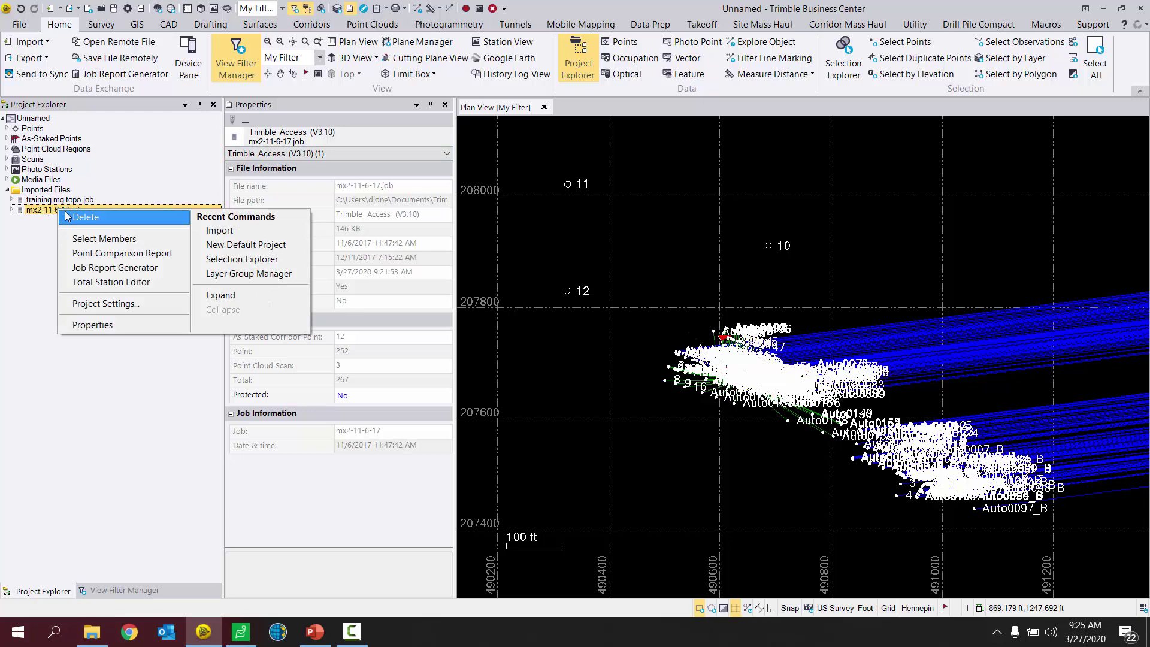
pyautogui.click(100, 239)
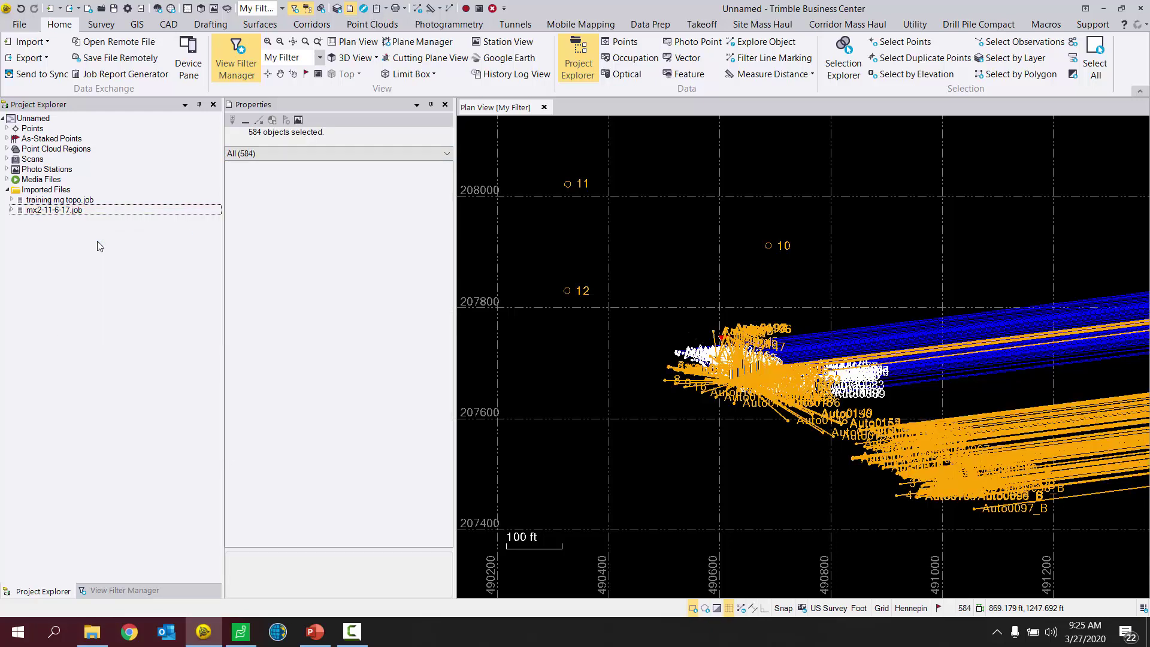
pyautogui.click(361, 156)
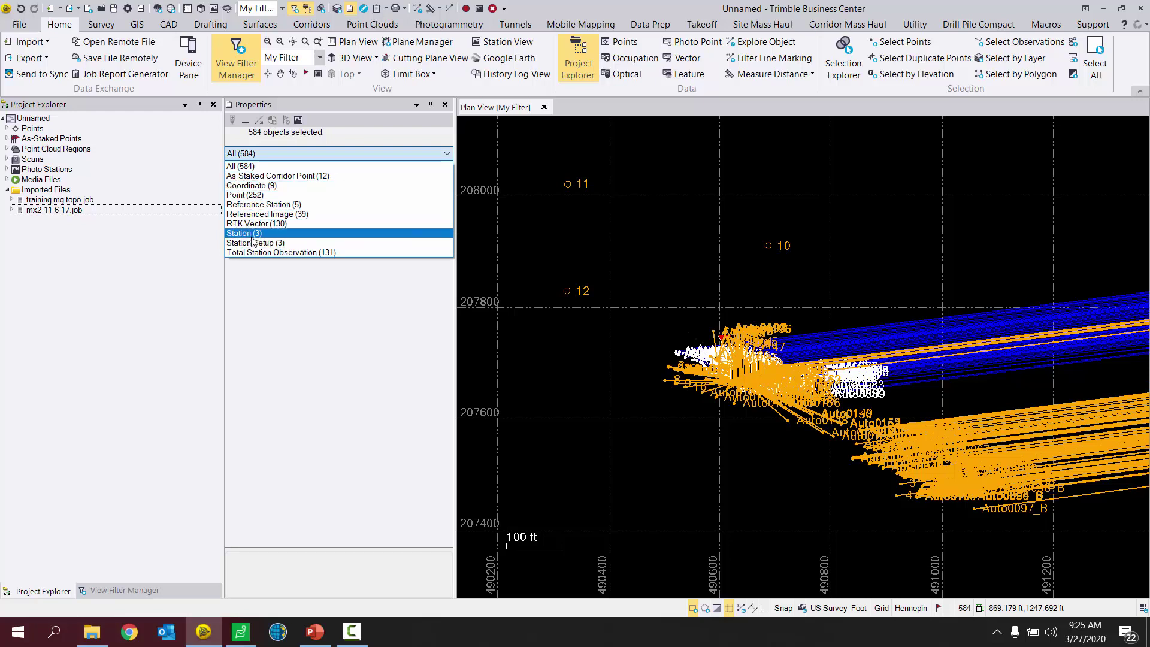
# Narrow the selection to Point (252) and assign them to a new layer 'Job B points'
pyautogui.click(252, 196)
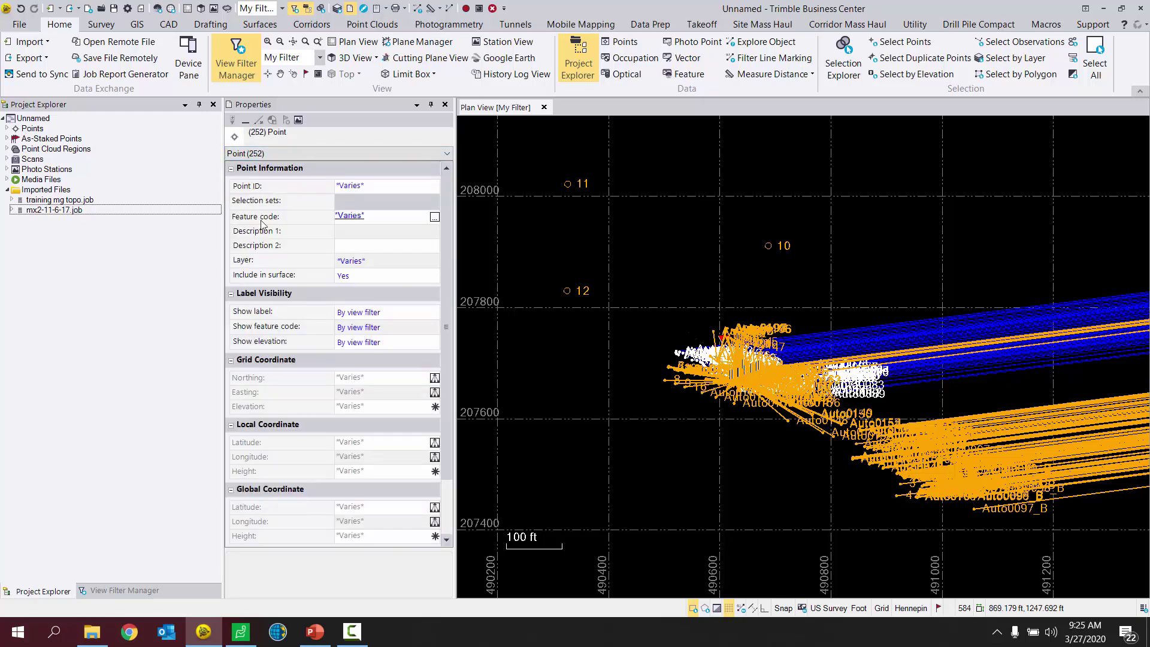
pyautogui.click(429, 262)
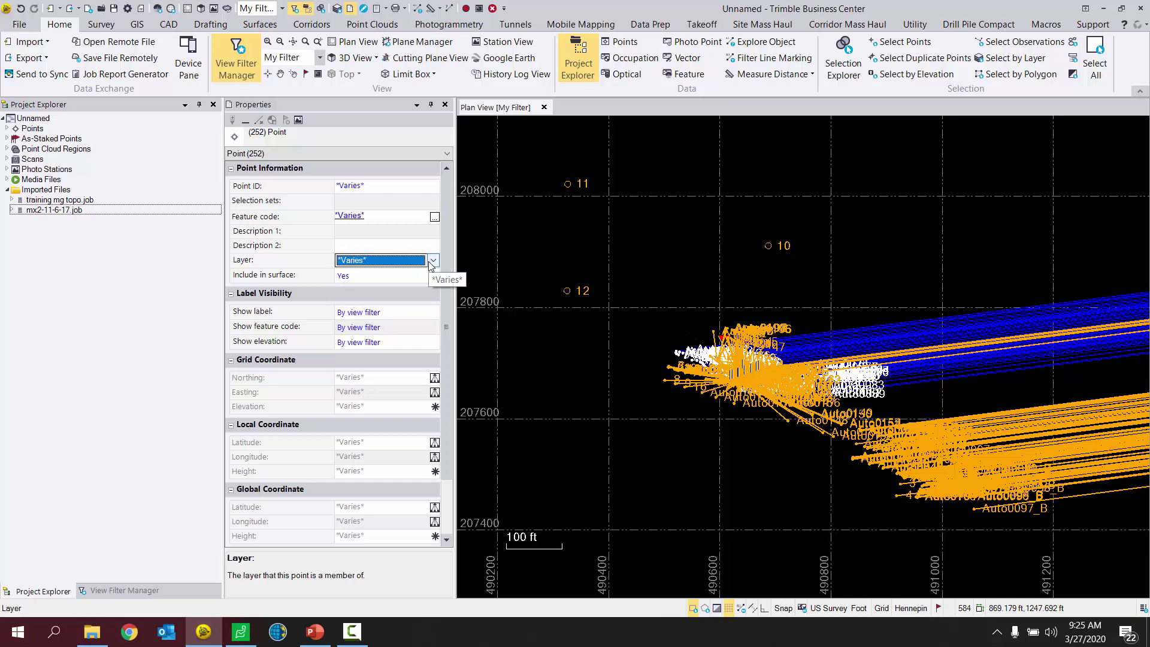
pyautogui.click(430, 261)
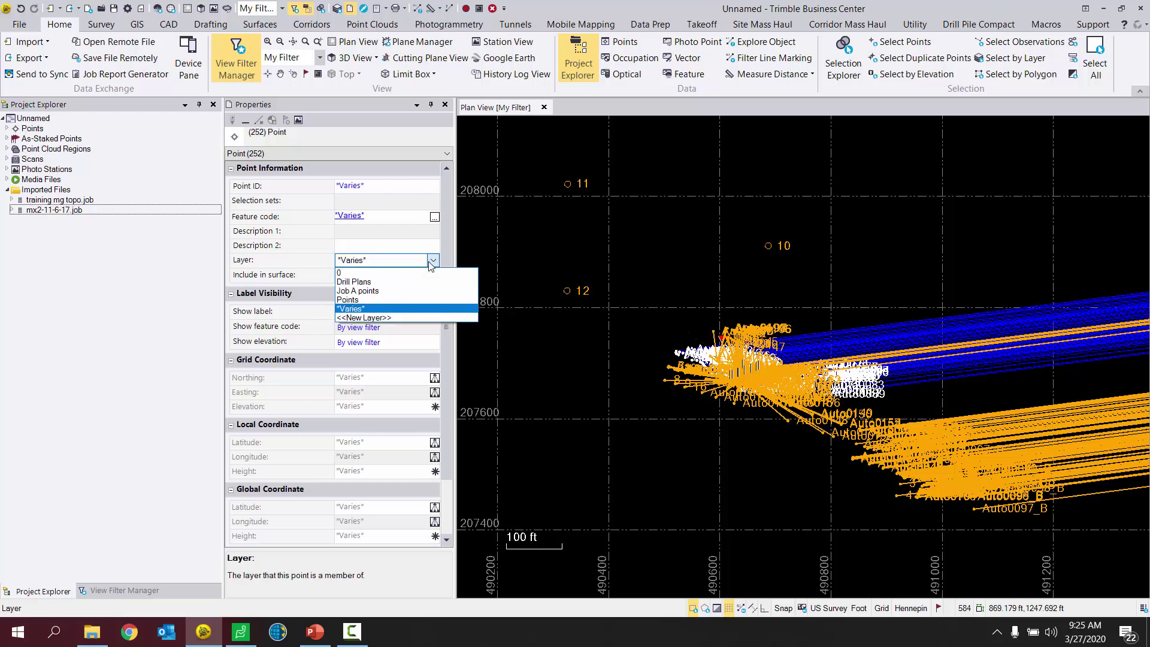
pyautogui.click(385, 318)
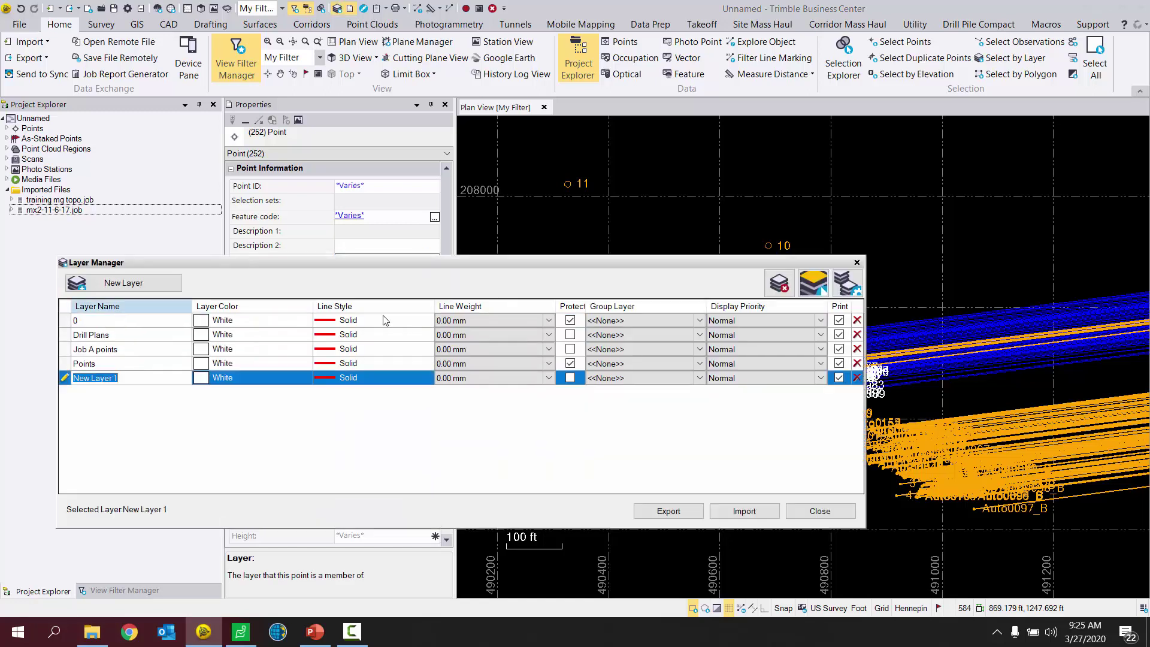
pyautogui.write('Job B points')
pyautogui.click(820, 511)
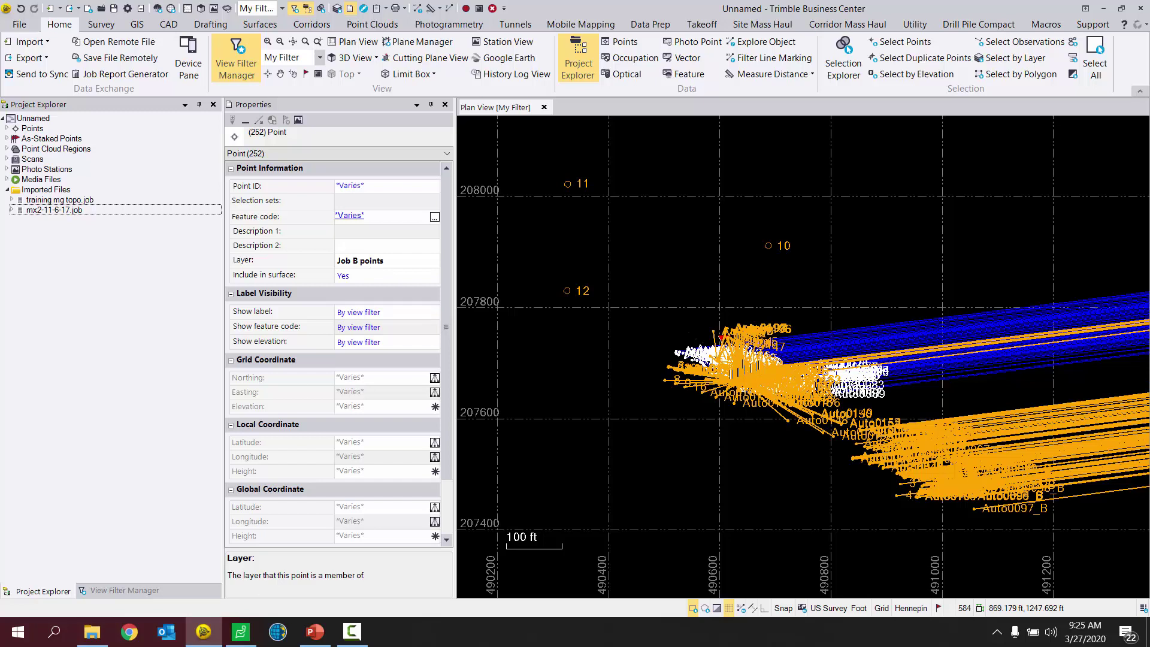
pyautogui.click(113, 592)
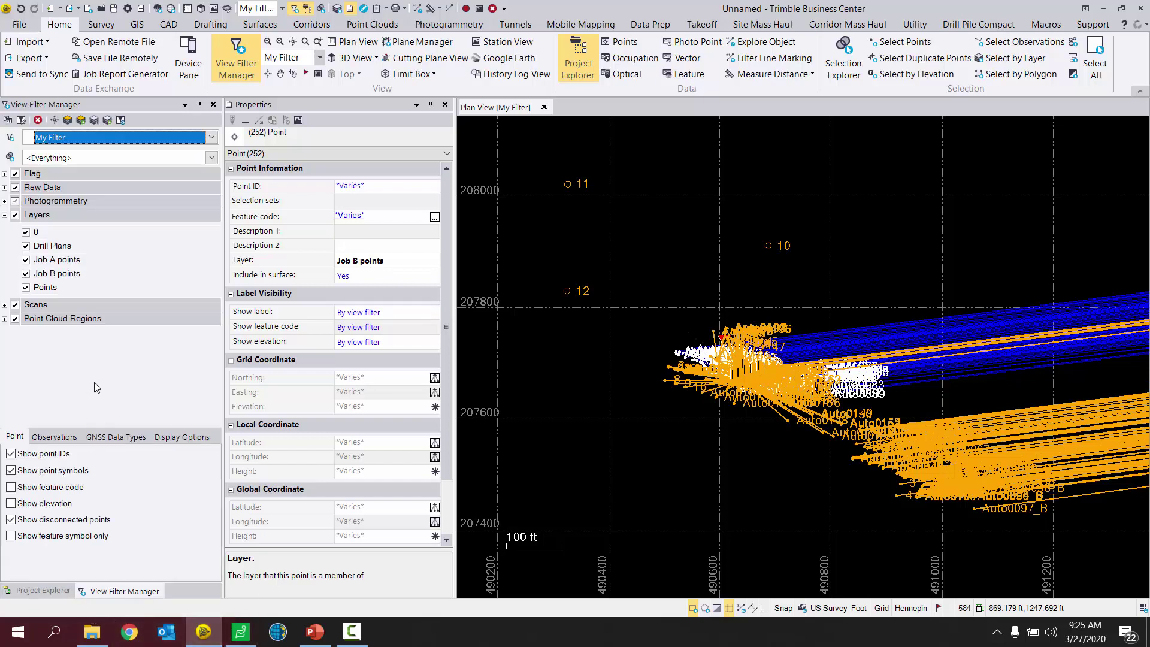
pyautogui.click(25, 274)
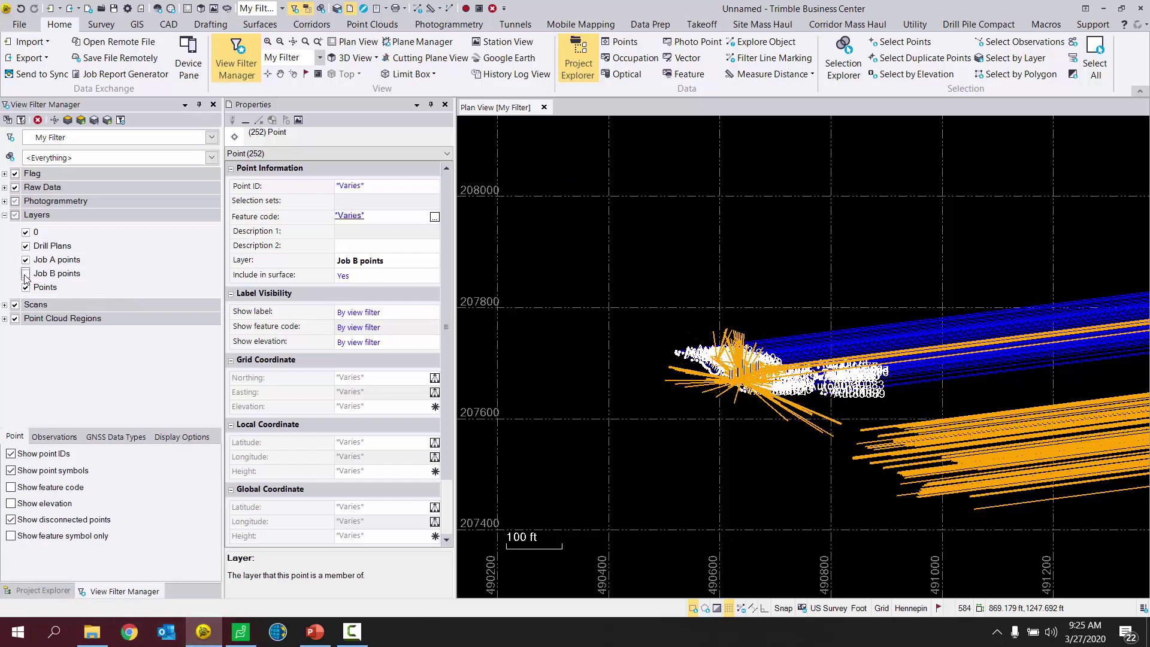
pyautogui.click(25, 274)
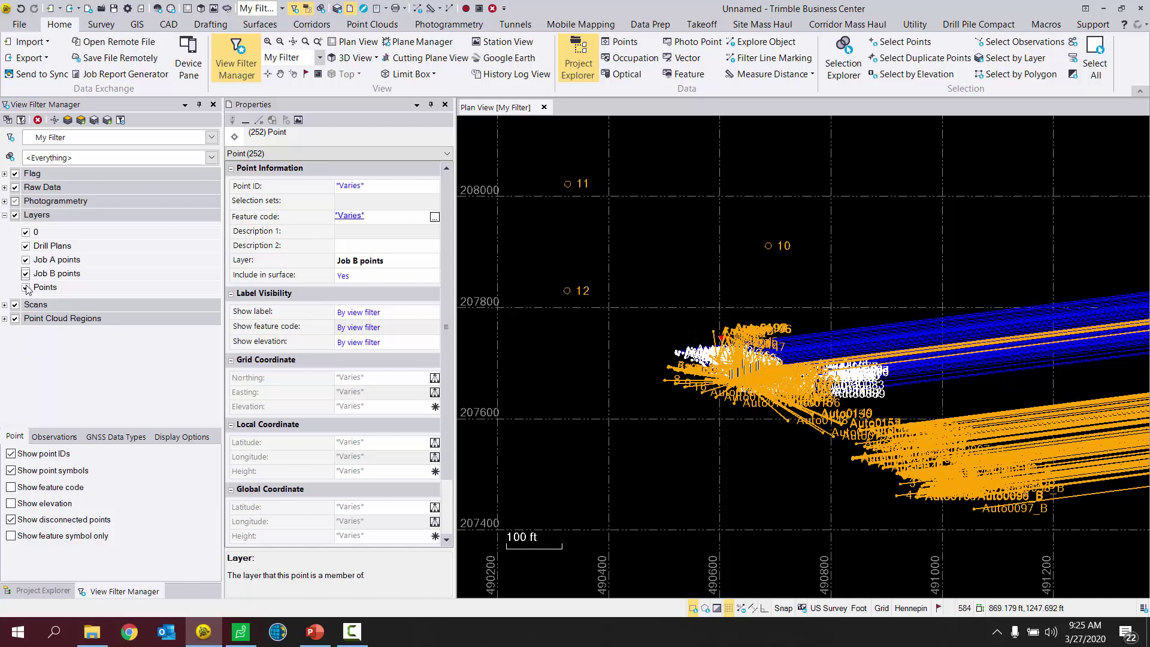
pyautogui.click(42, 592)
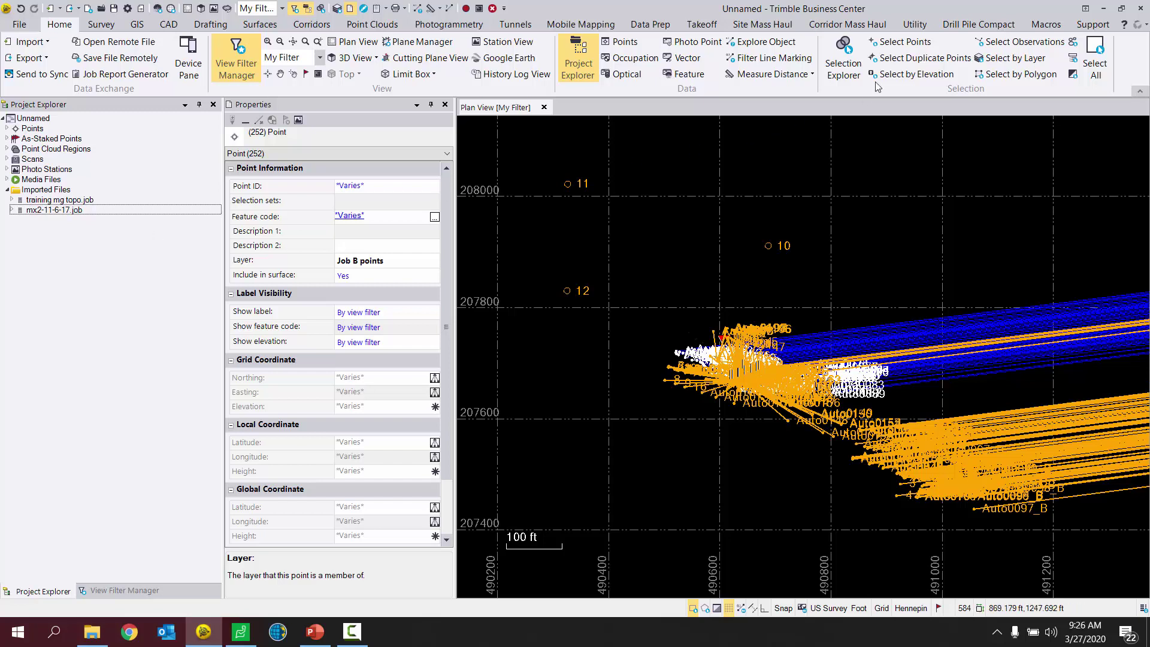
# Open Selection Explorer, sort objects by Type, and select the mx2-11-6-17.job set
pyautogui.click(847, 66)
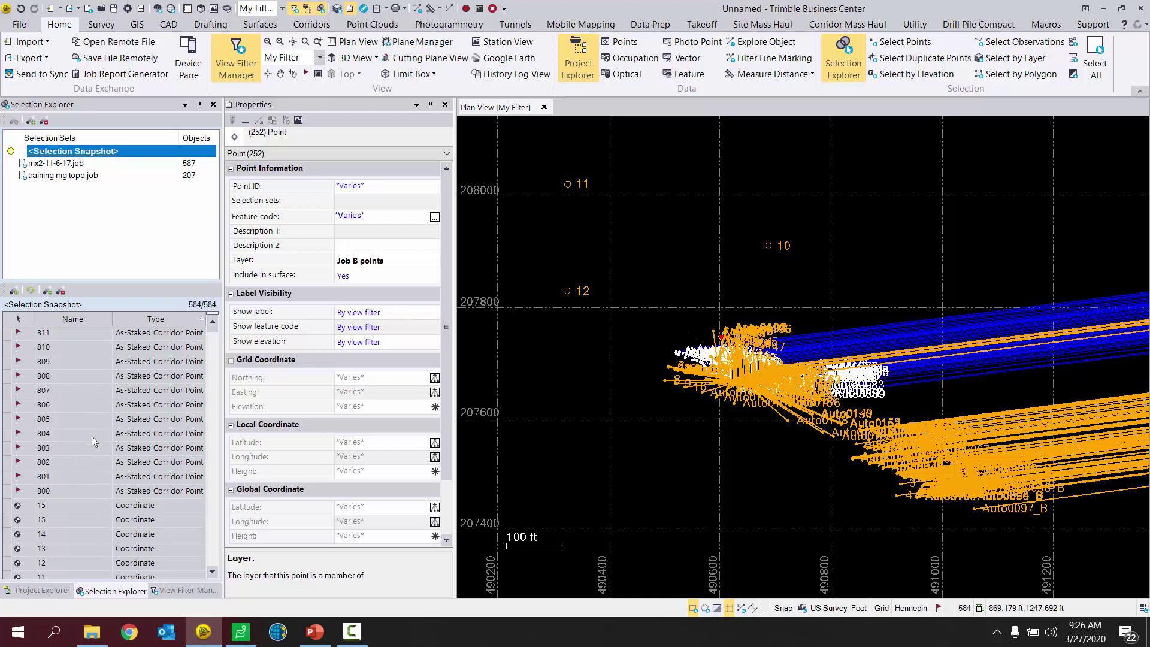
pyautogui.click(157, 320)
pyautogui.click(157, 320)
pyautogui.click(17, 321)
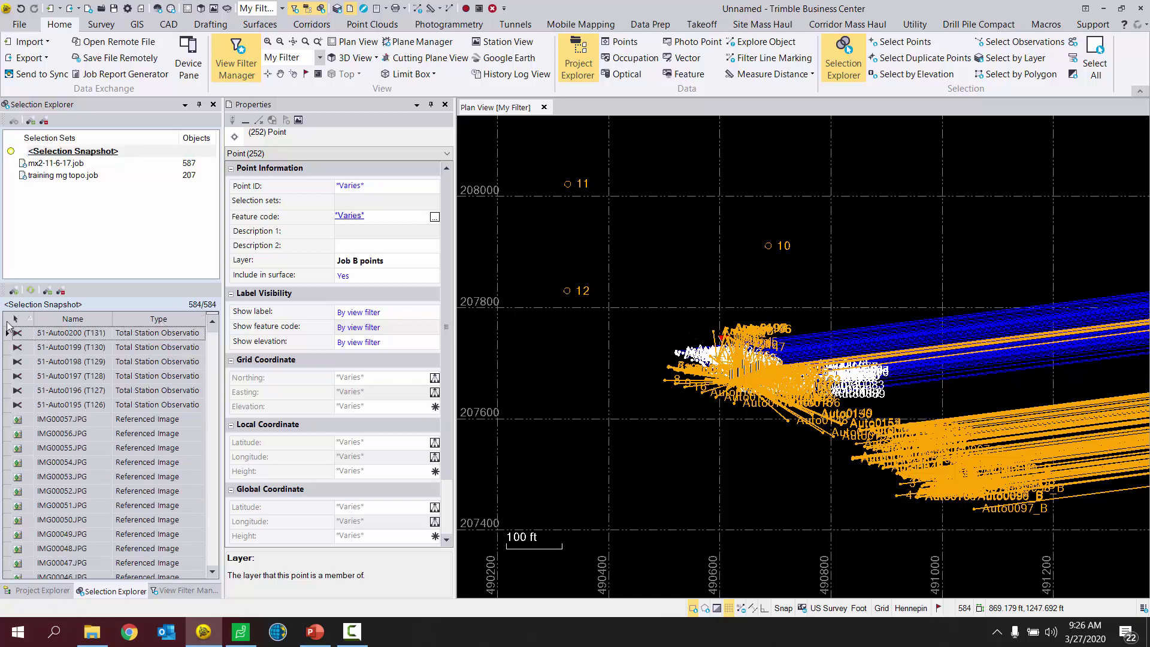
pyautogui.click(49, 249)
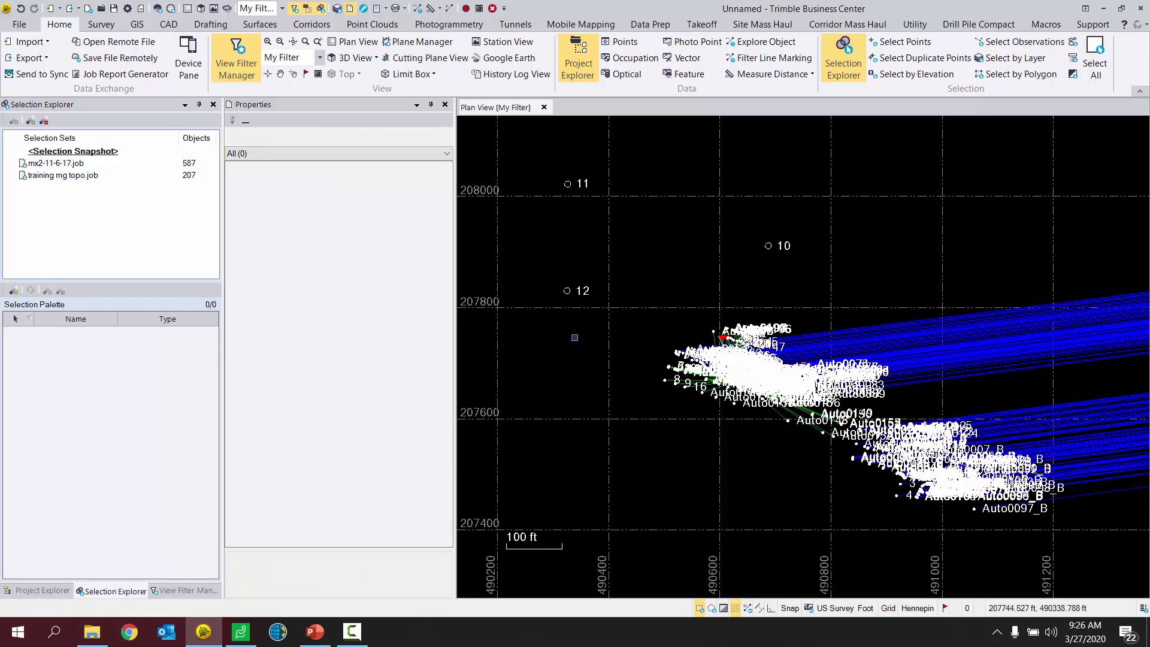
pyautogui.click(56, 164)
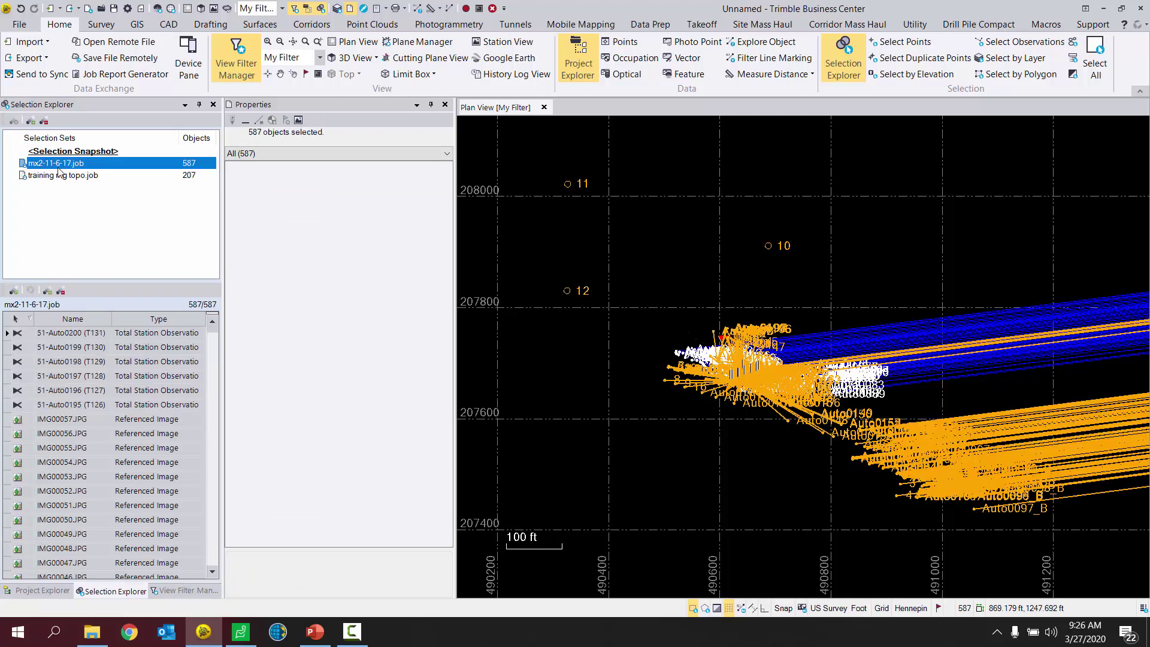
# Inspect observations 51-Auto0197 to 51-Auto0195 and the referenced image IMG00056.JPG
pyautogui.click(8, 348)
pyautogui.click(8, 362)
pyautogui.click(8, 377)
pyautogui.click(8, 390)
pyautogui.click(8, 405)
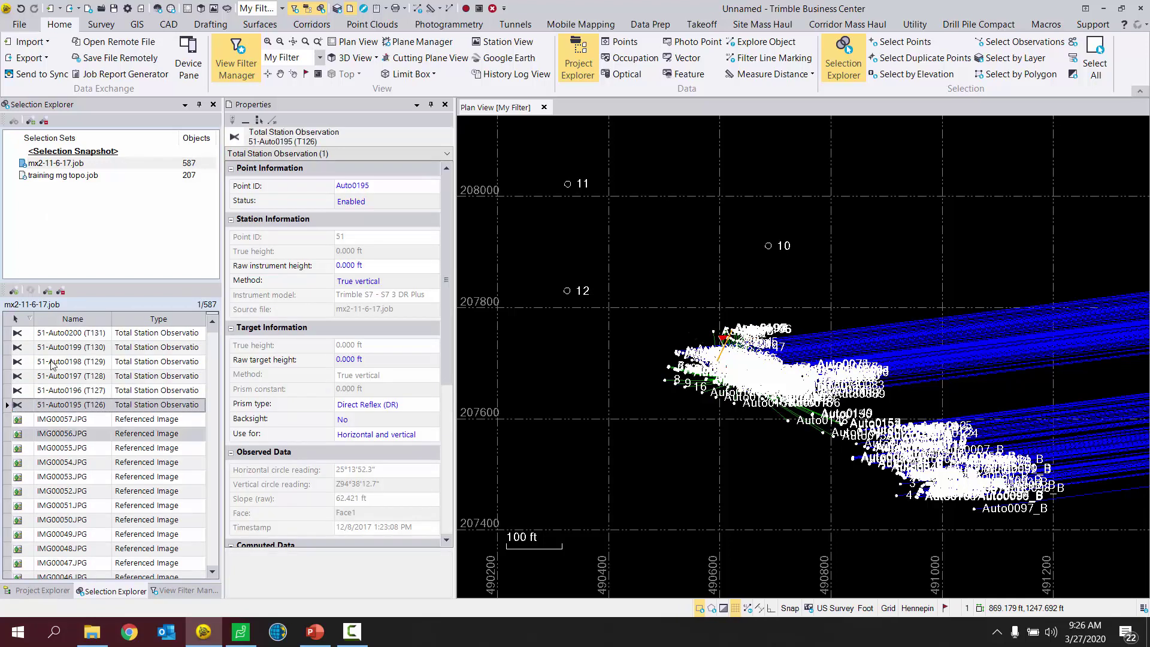
pyautogui.click(49, 168)
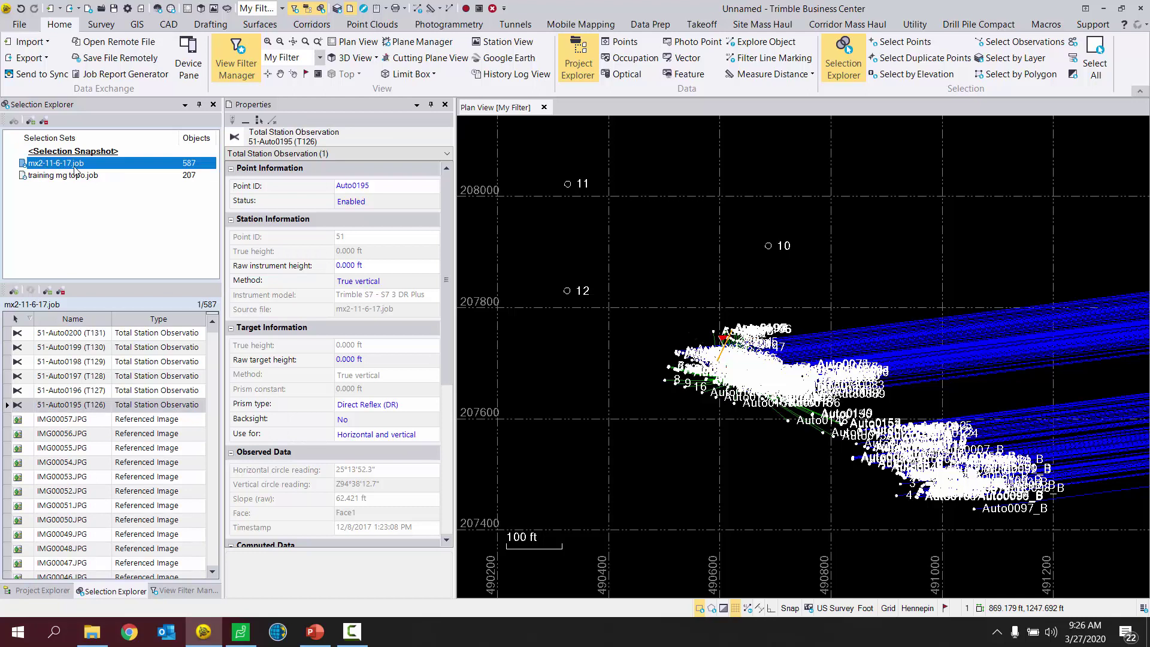
pyautogui.click(24, 433)
pyautogui.scroll(-8, 112, 399)
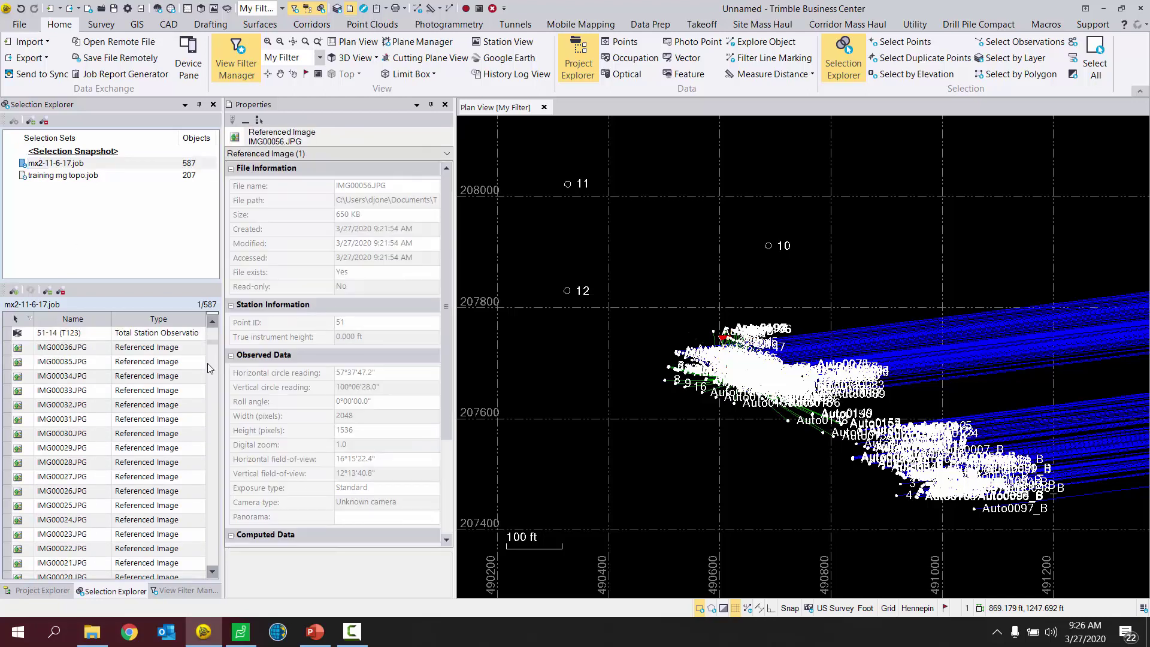
pyautogui.scroll(9, 145, 424)
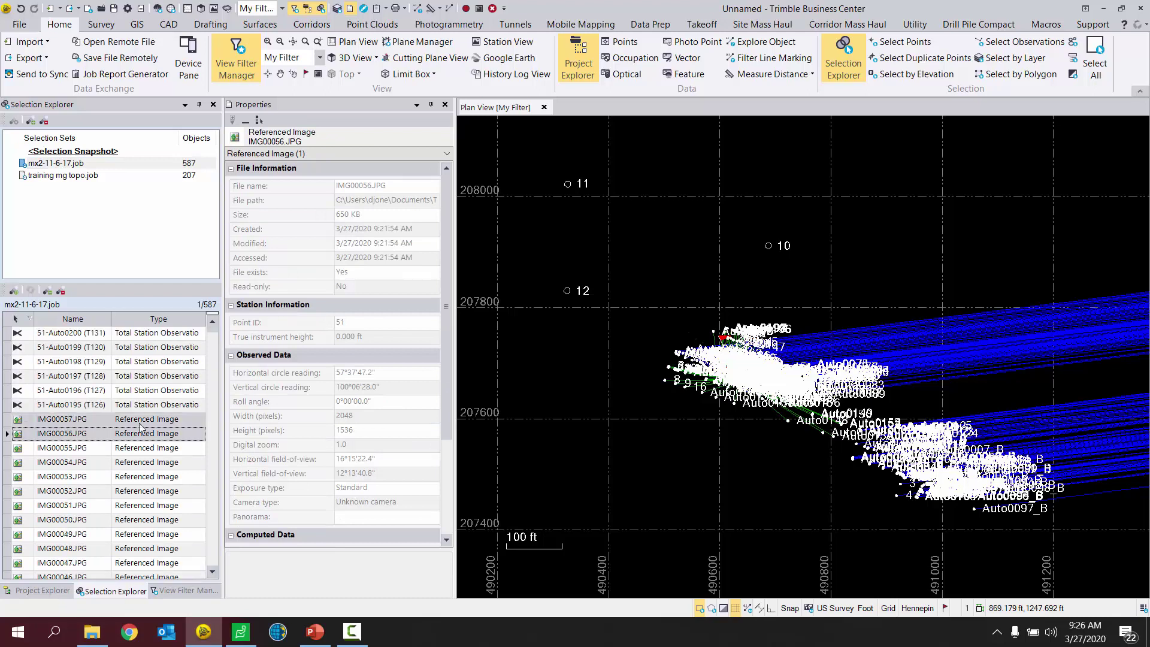
# Select all 39 referenced images with Select This Type, then clear the selection in plan view
pyautogui.rightClick(139, 338)
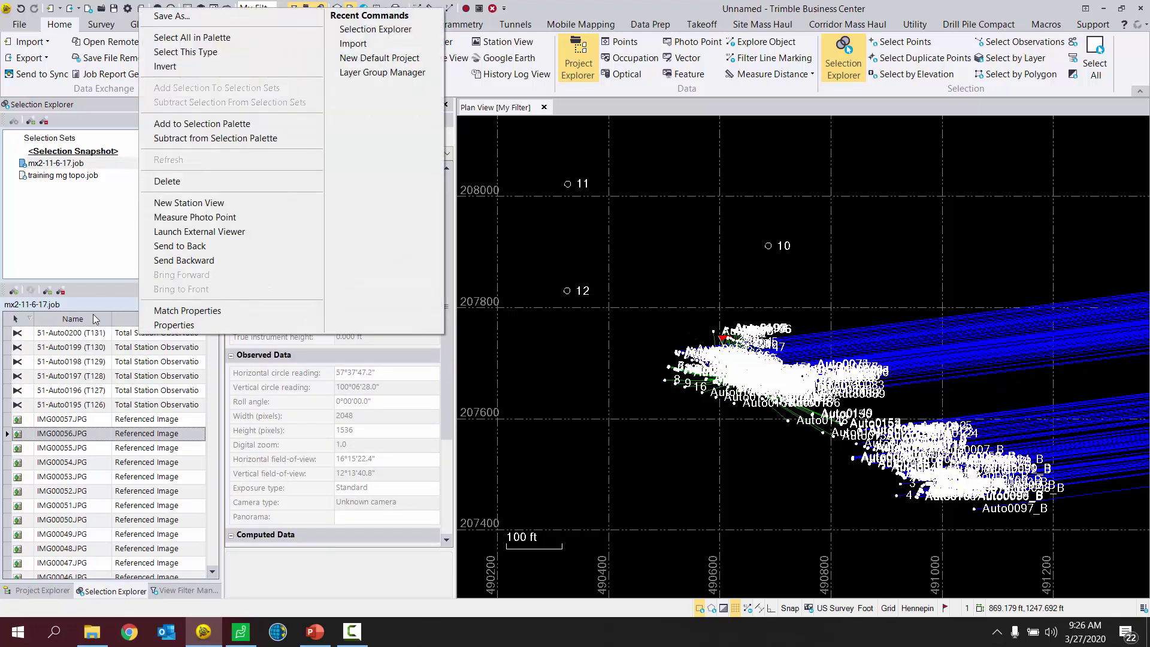
pyautogui.click(185, 52)
pyautogui.click(66, 433)
pyautogui.rightClick(83, 435)
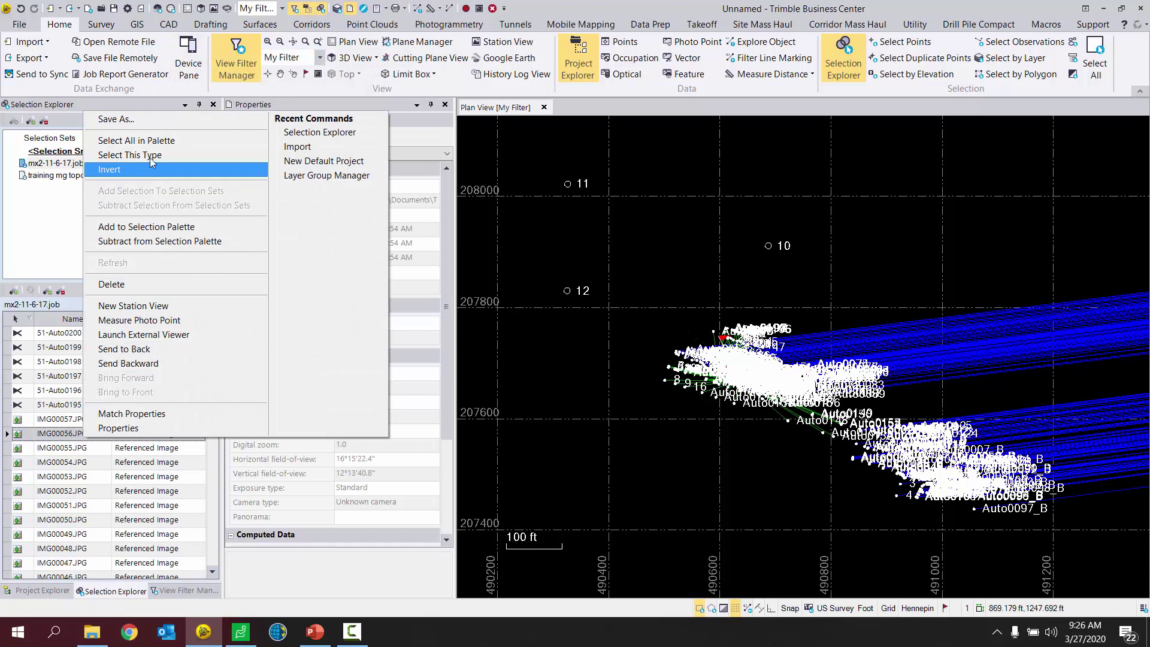
pyautogui.click(150, 155)
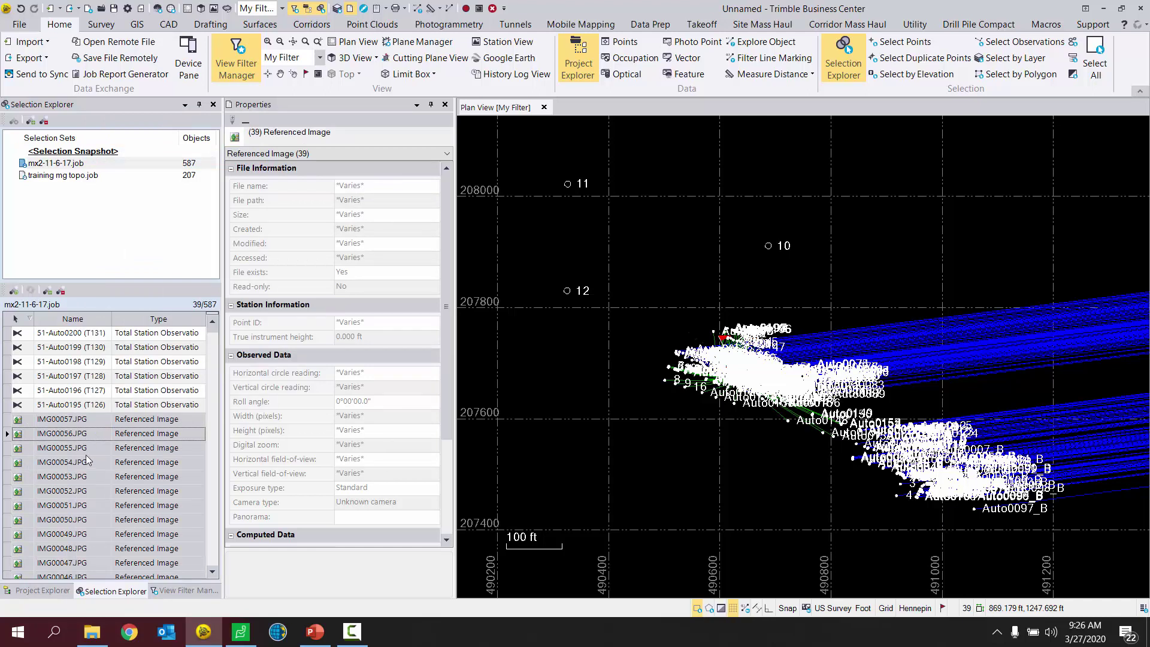
pyautogui.click(584, 433)
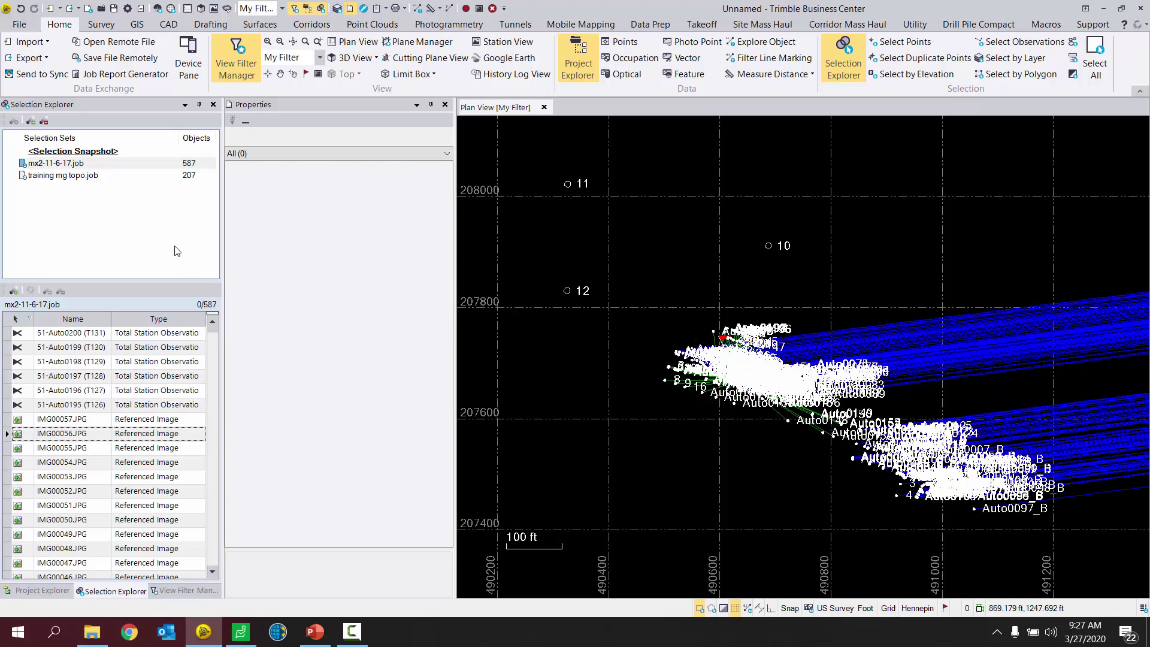
pyautogui.click(82, 177)
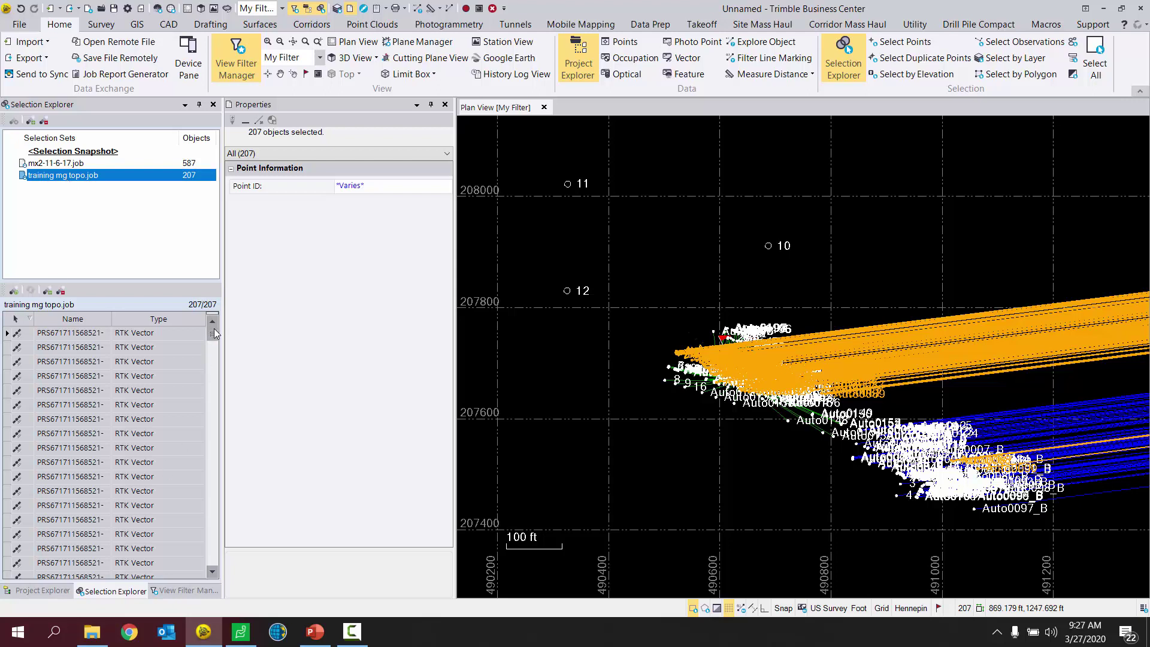
pyautogui.moveTo(213, 337); pyautogui.dragTo(220, 466)
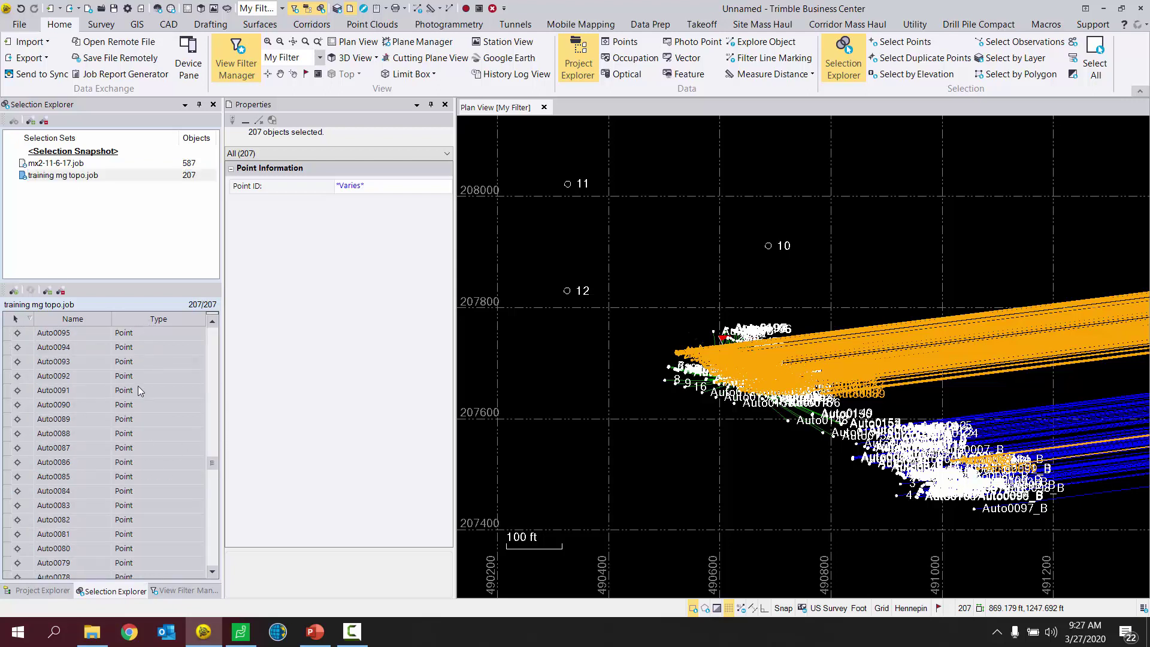
pyautogui.click(63, 391)
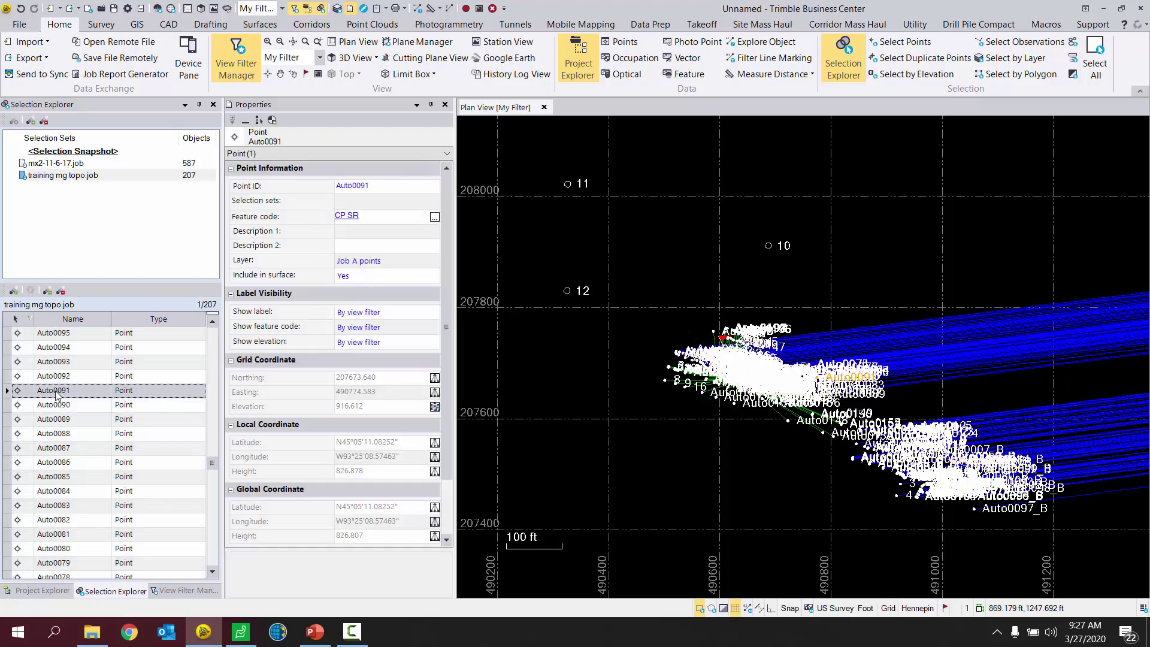
pyautogui.rightClick(56, 393)
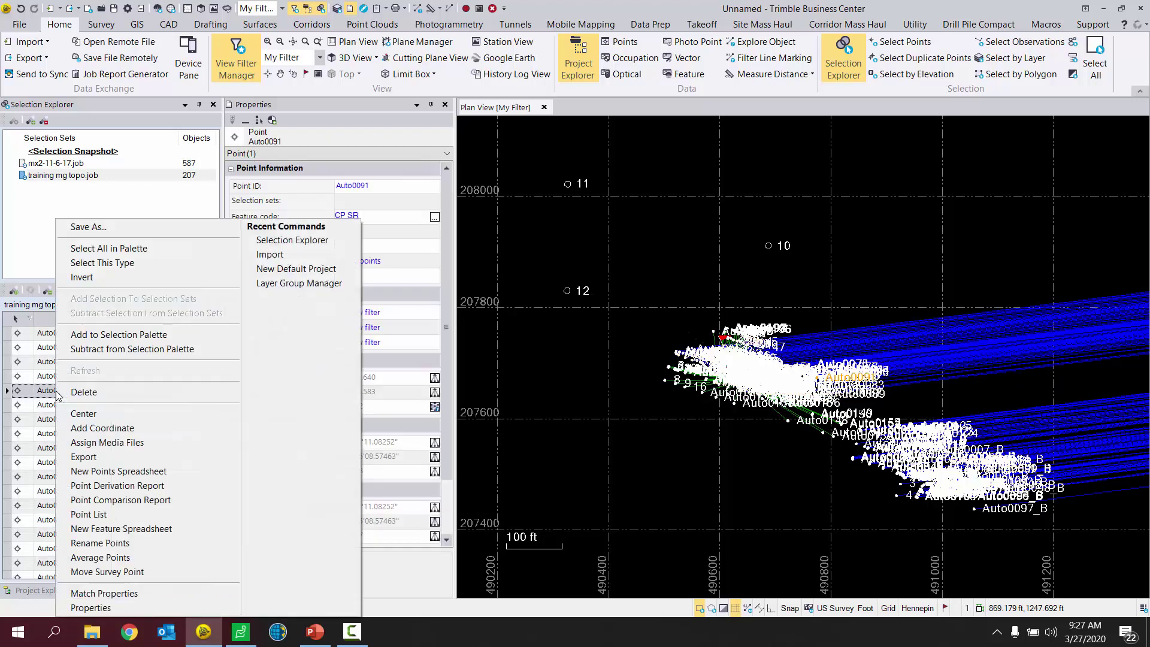
pyautogui.click(112, 265)
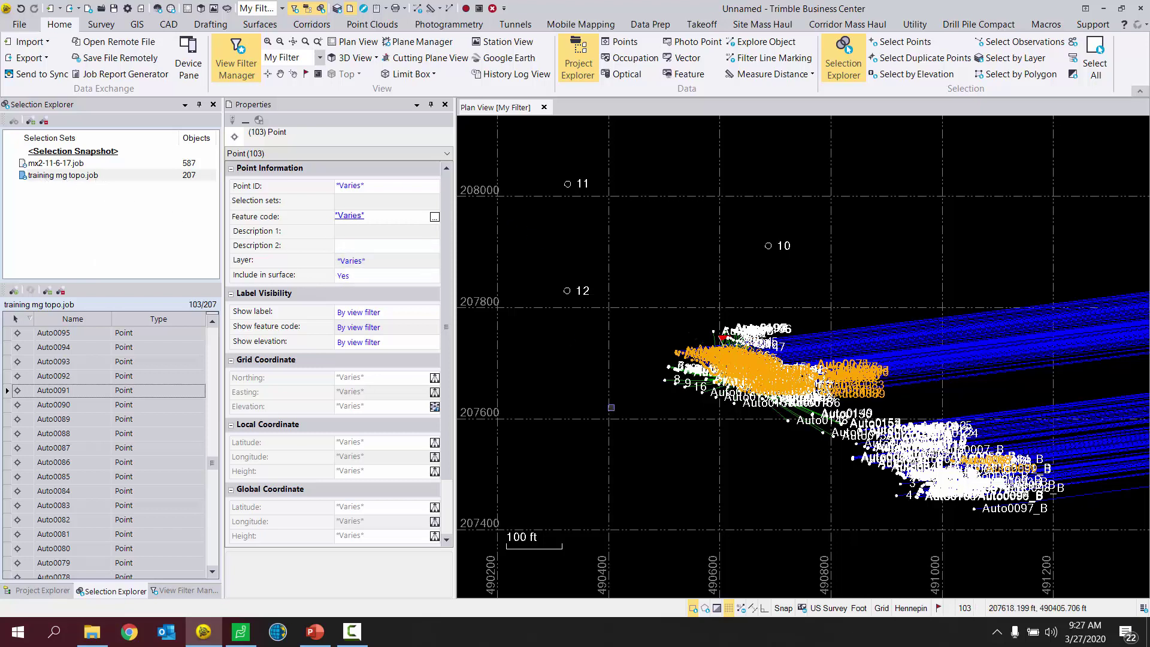
pyautogui.click(522, 405)
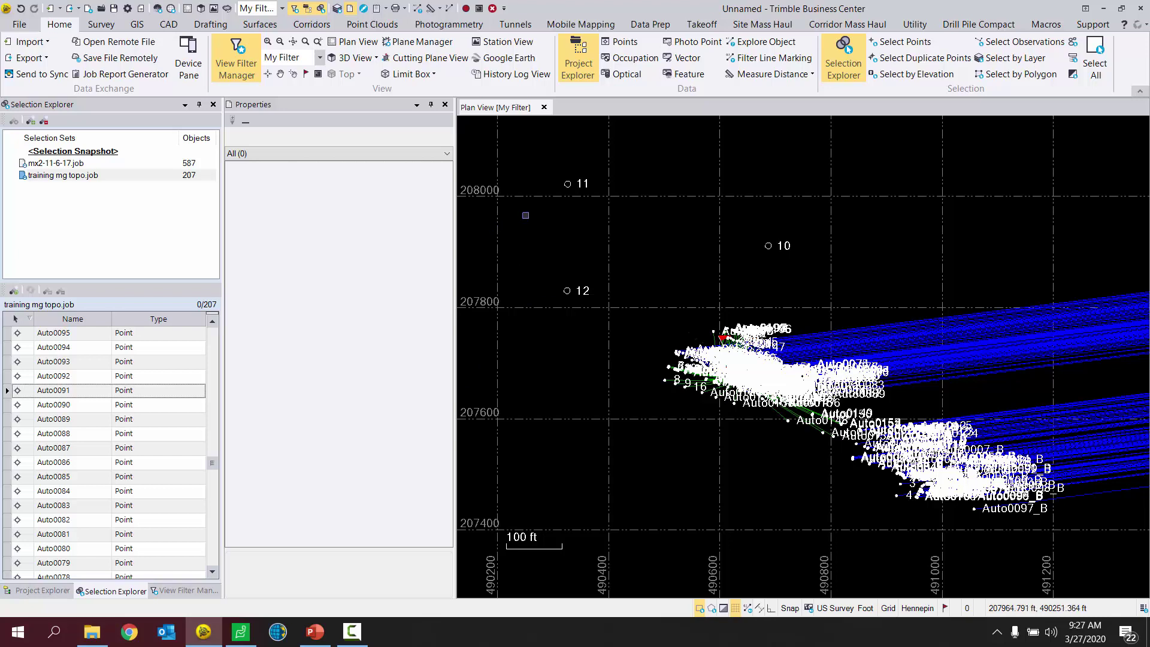
# In Layer Manager, put the Job A points layer into a new group layer renamed 'Job A'
pyautogui.click(168, 24)
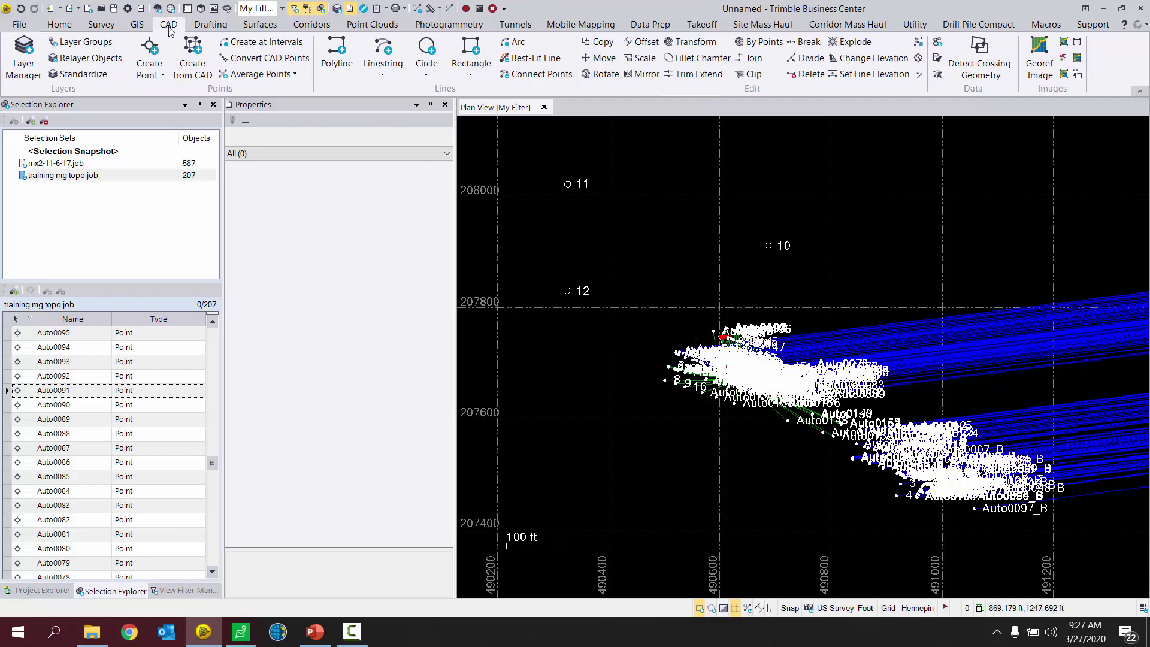
pyautogui.click(23, 68)
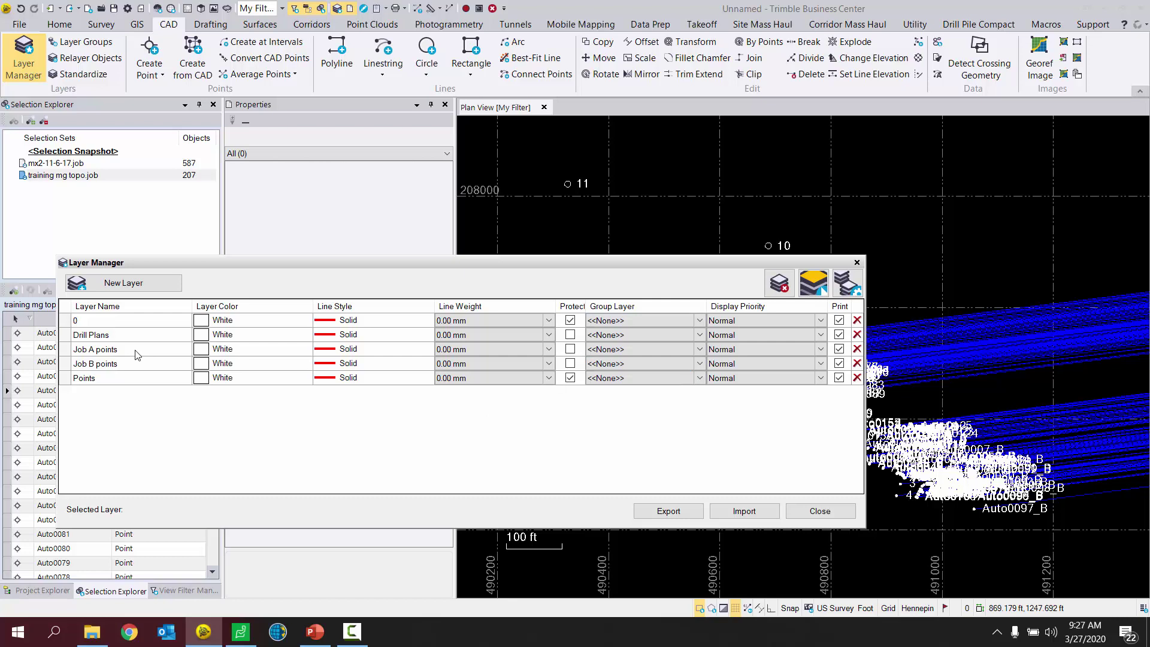
pyautogui.click(700, 350)
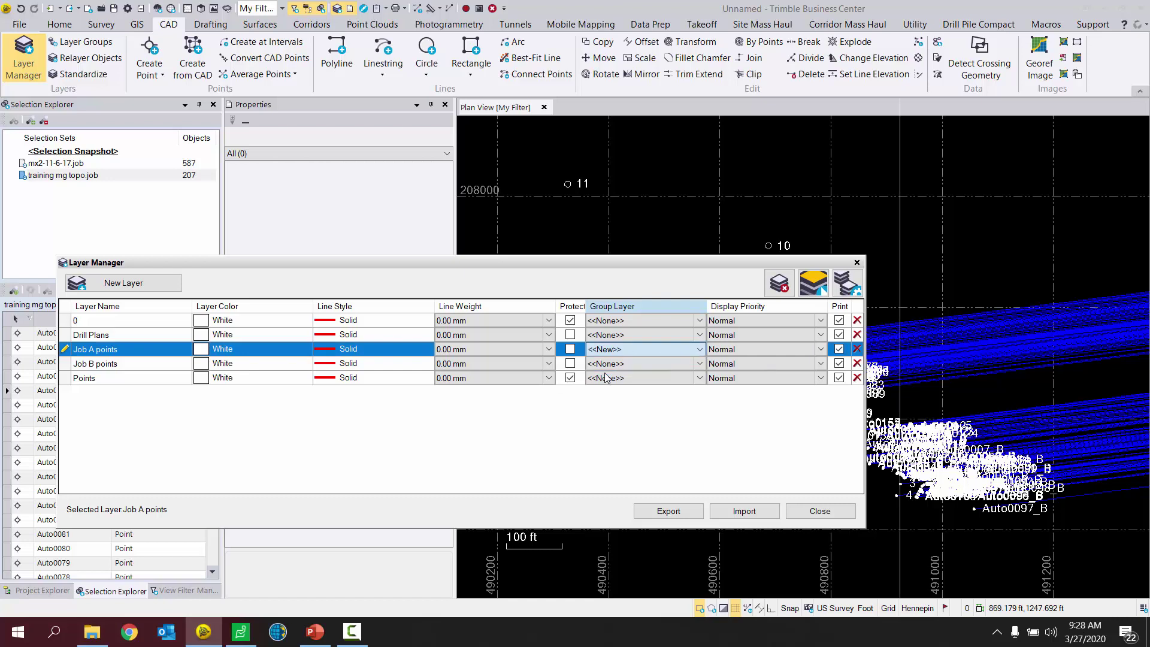
pyautogui.click(605, 372)
pyautogui.click(1064, 157)
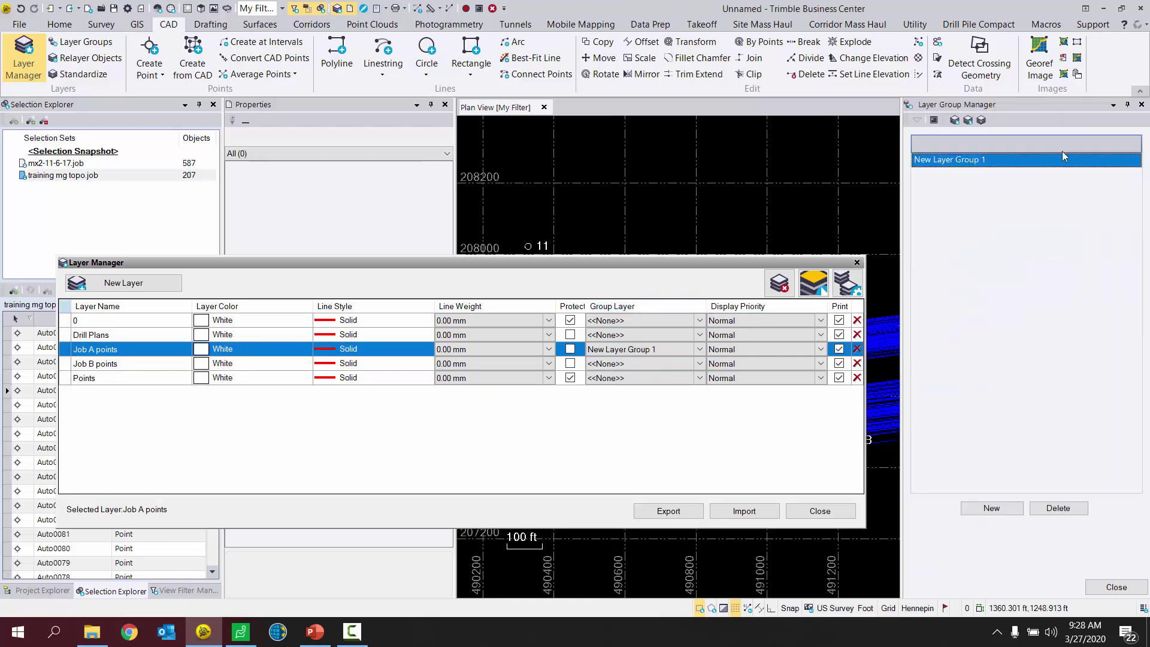
pyautogui.click(996, 161)
pyautogui.moveTo(989, 161); pyautogui.dragTo(913, 162)
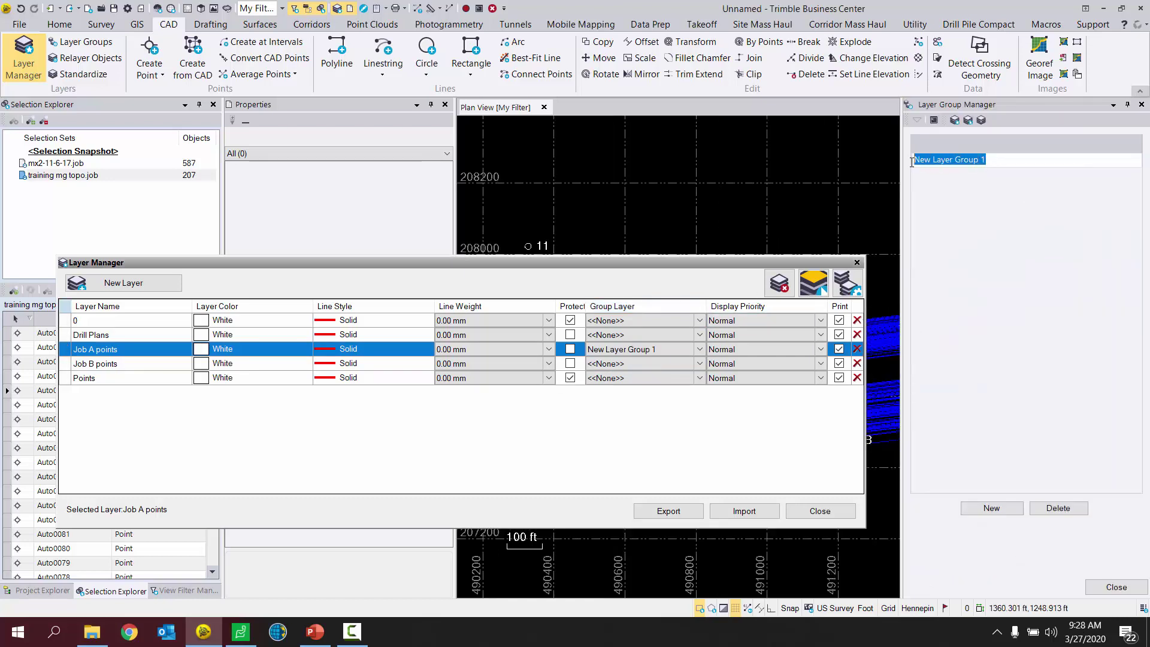
pyautogui.write('Job A')
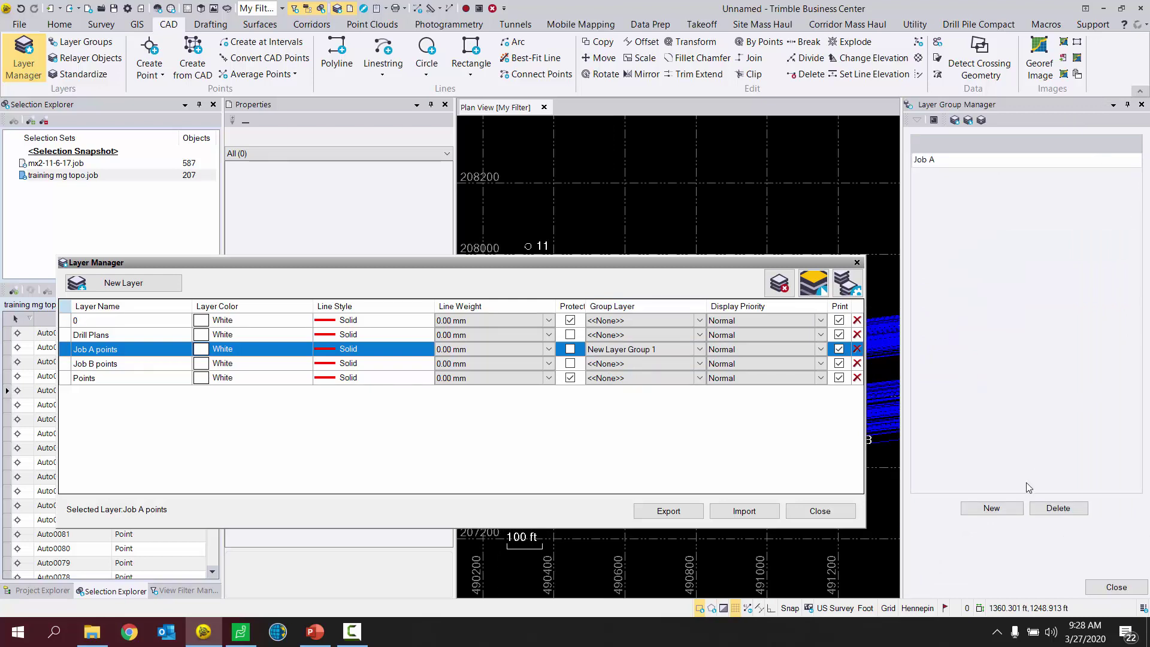
# Add a second layer group named 'Job B' and close Layer Group Manager
pyautogui.click(1004, 510)
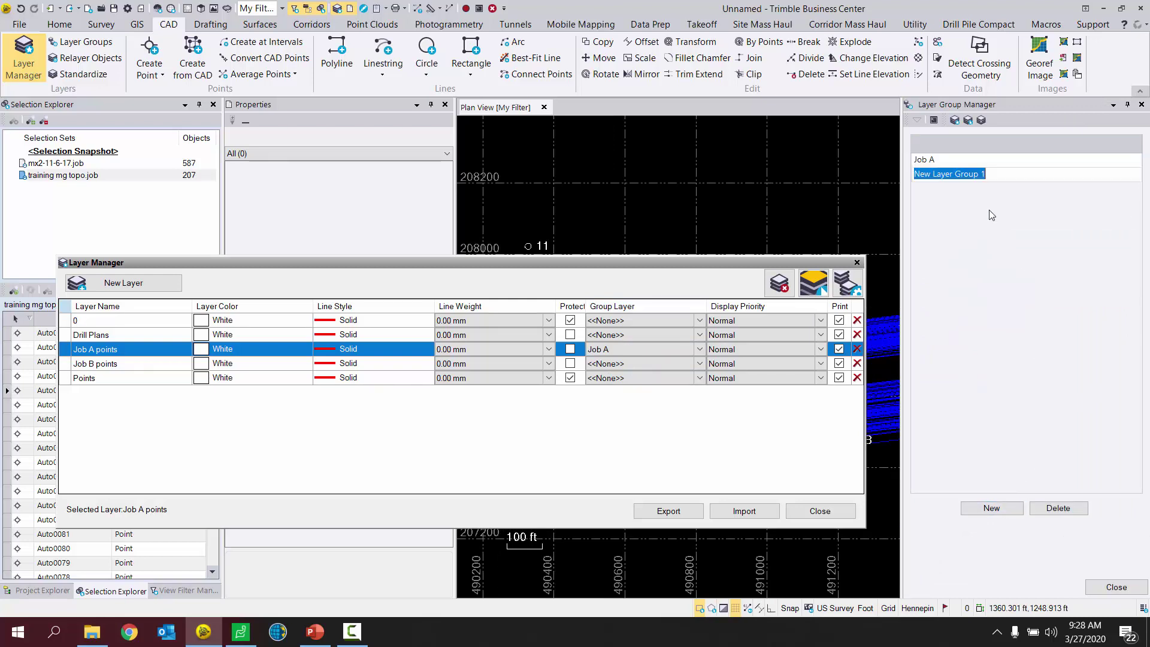
pyautogui.write('Job B')
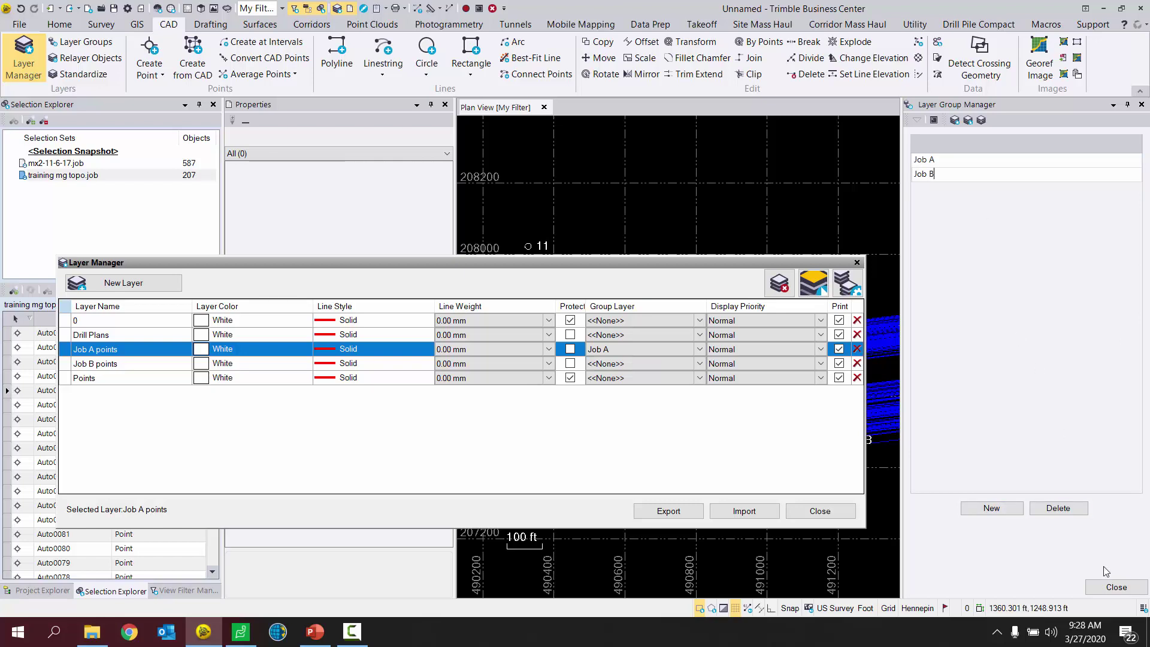
pyautogui.click(1116, 587)
# Assign the Job B points layer to the Job B group layer
pyautogui.click(575, 476)
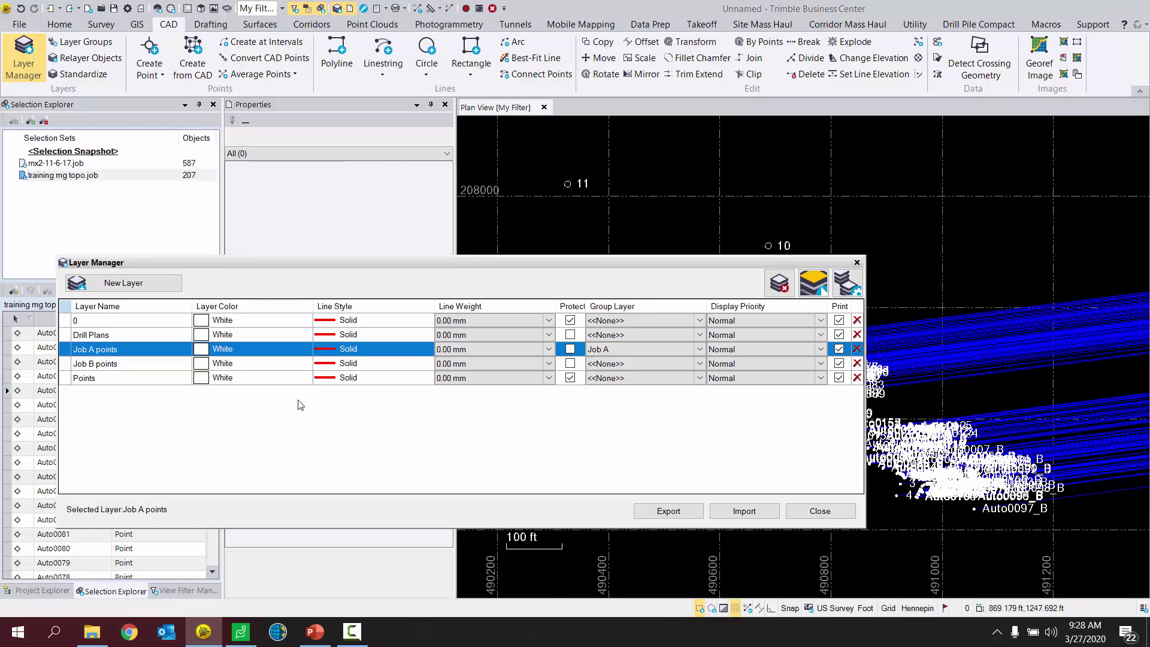
pyautogui.click(76, 364)
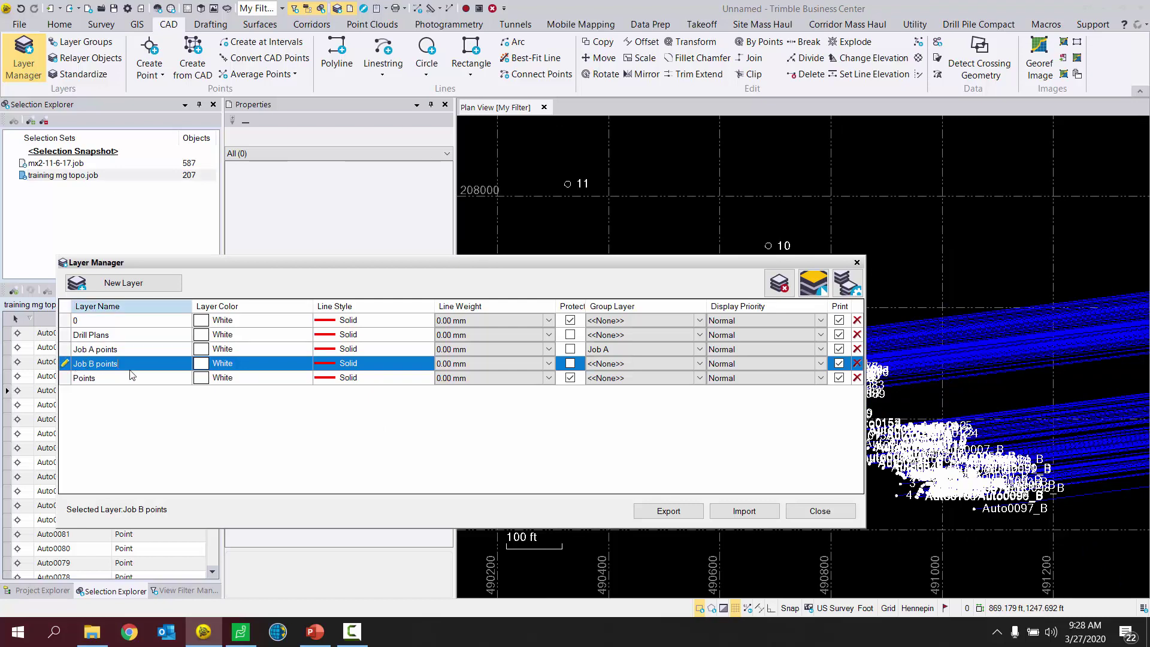
pyautogui.click(704, 367)
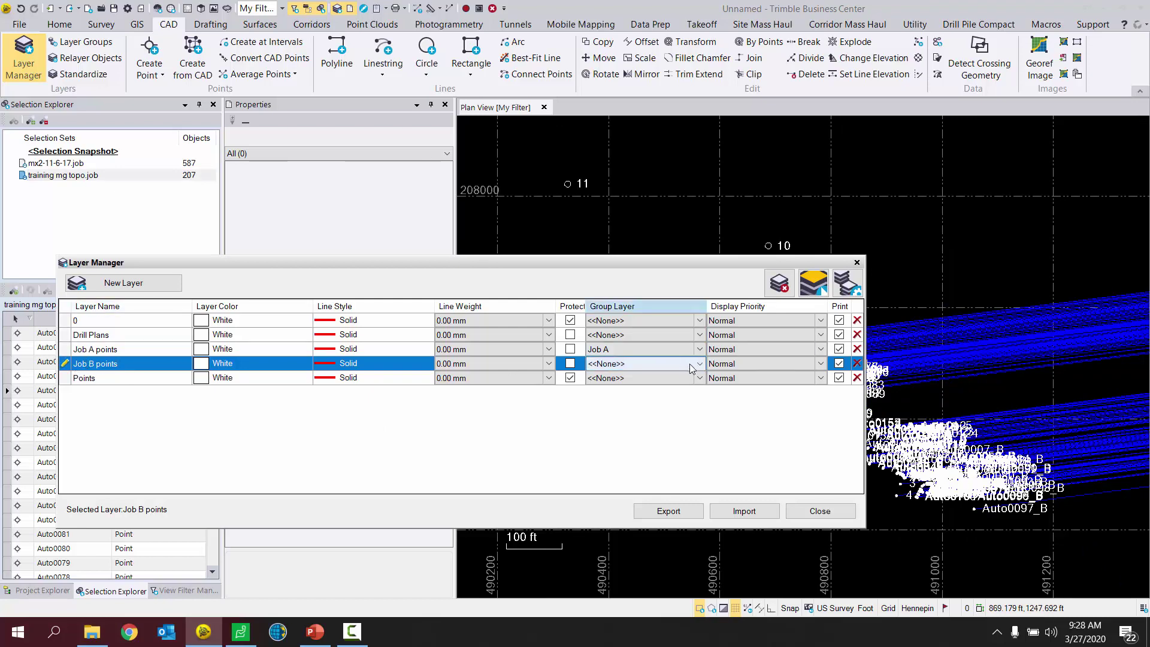
pyautogui.click(699, 364)
pyautogui.click(629, 395)
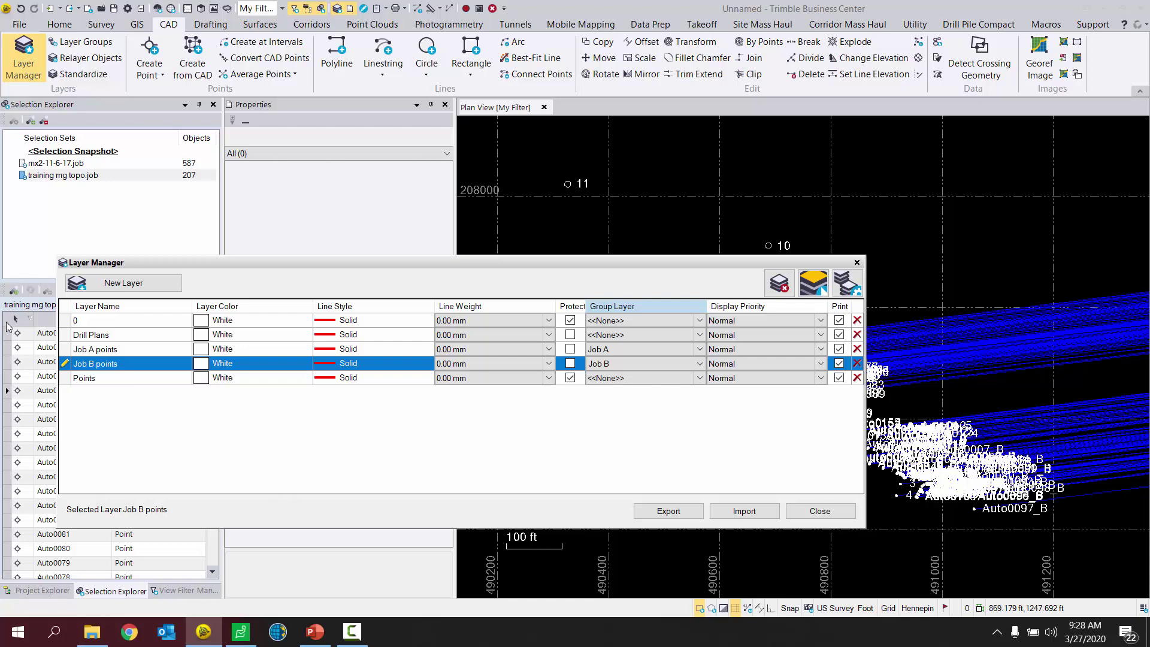
# Create a new layer named 'Job B Lines' and place it in the Job B group
pyautogui.click(124, 283)
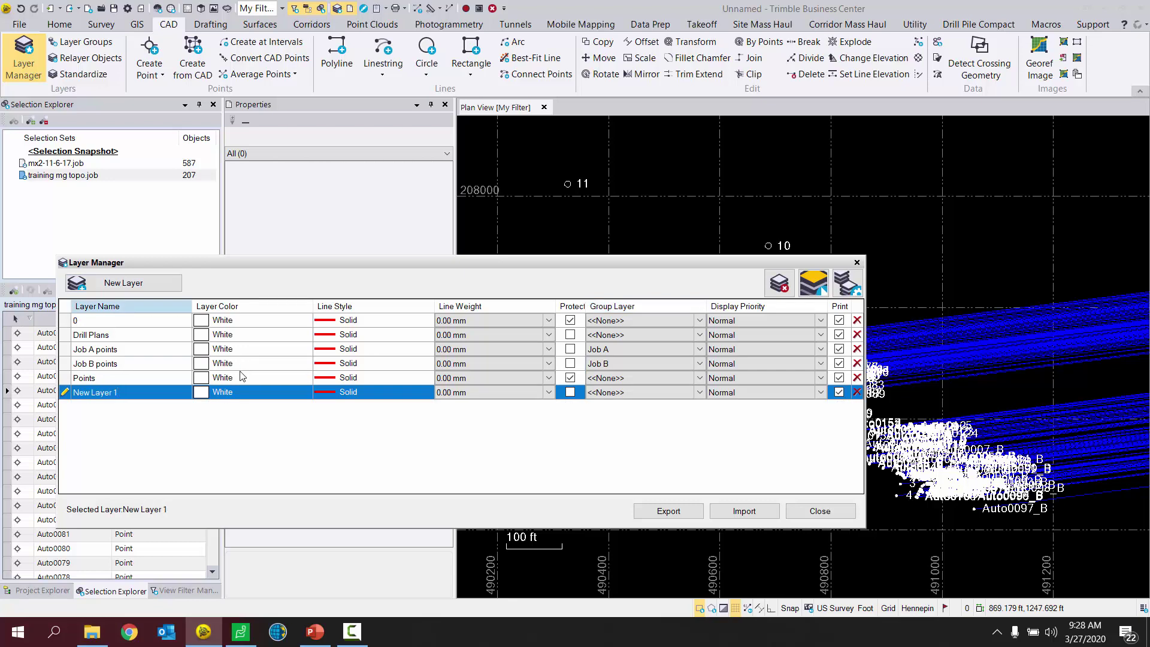
pyautogui.write('Job B Lines')
pyautogui.press('BackSpace')
pyautogui.press('BackSpace')
pyautogui.press('BackSpace')
pyautogui.press('BackSpace')
pyautogui.write('ines')
pyautogui.click(699, 393)
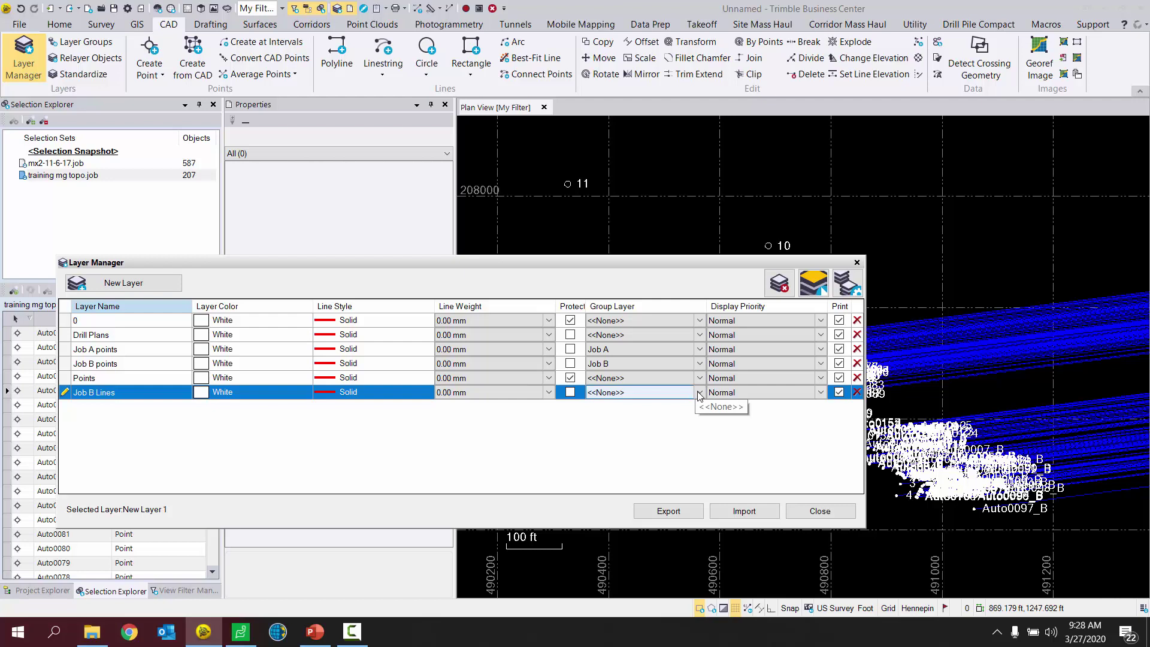
pyautogui.click(699, 393)
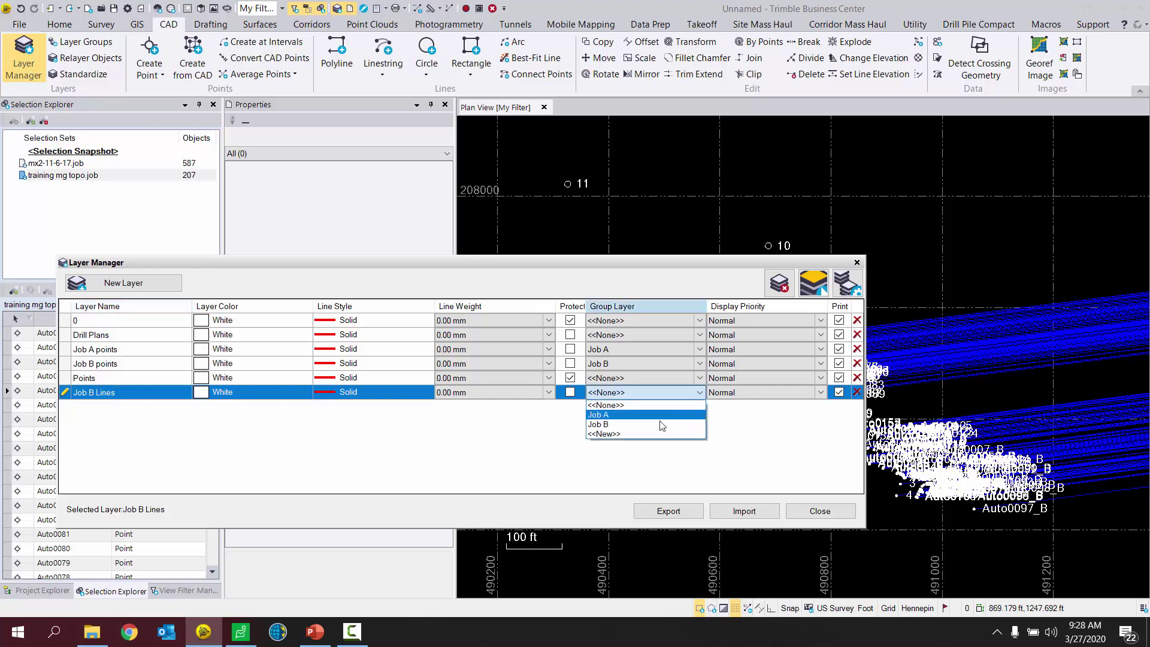
pyautogui.click(621, 429)
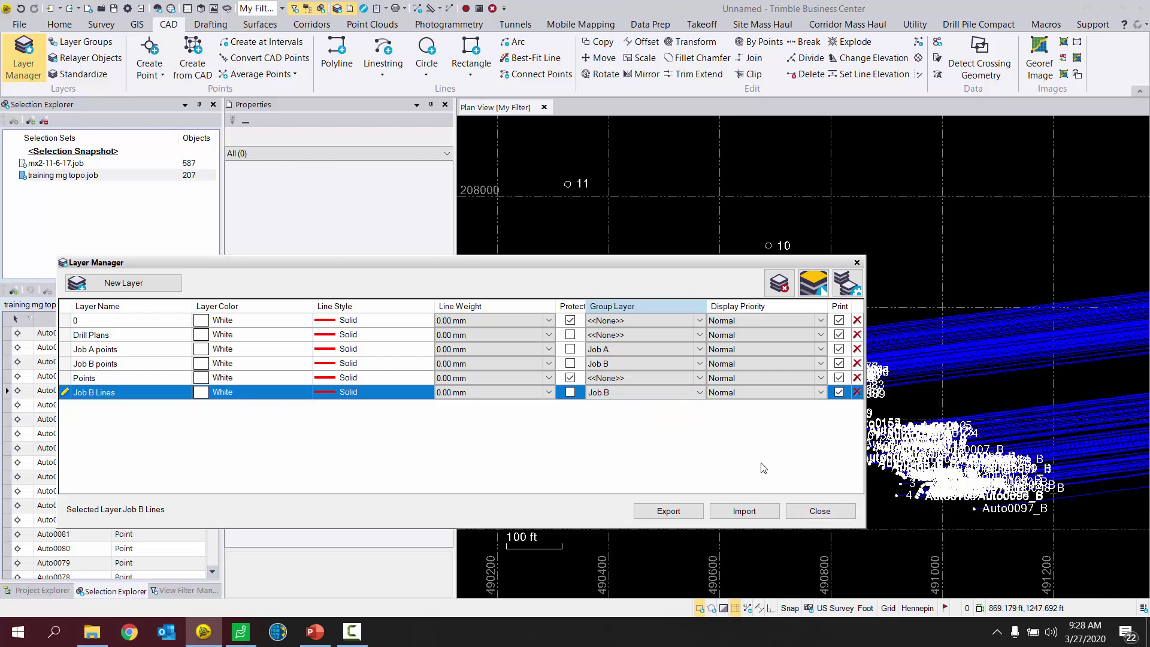
# Bring up the View Filter Manager showing ungrouped layers and the Job A and Job B groups
pyautogui.click(821, 511)
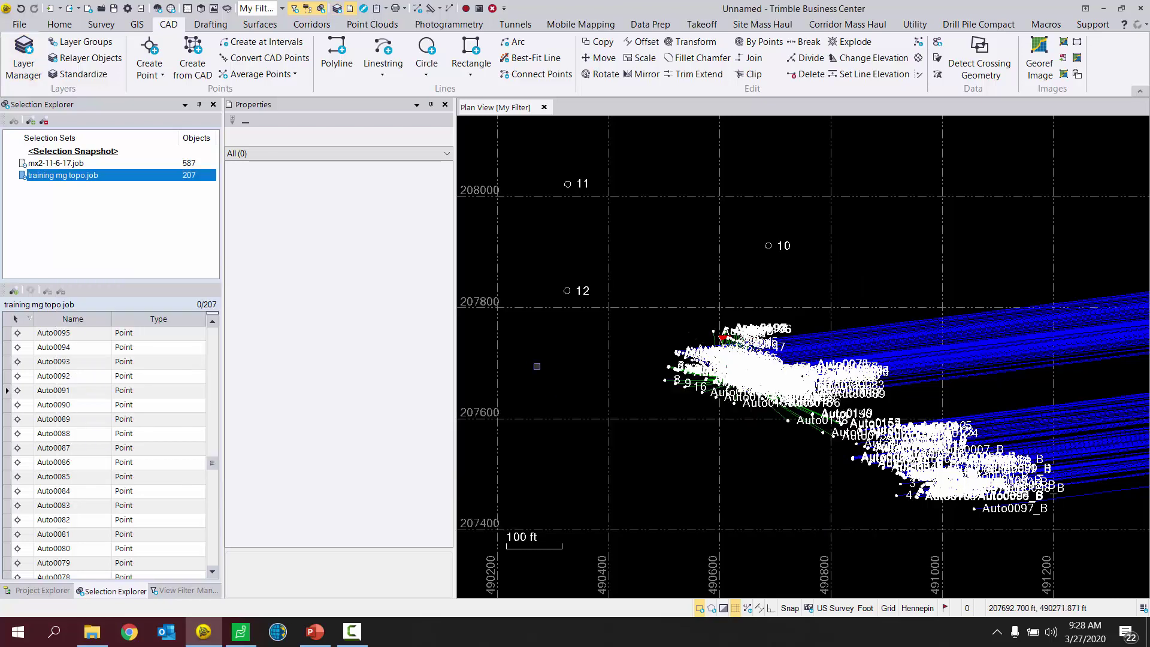
pyautogui.click(182, 592)
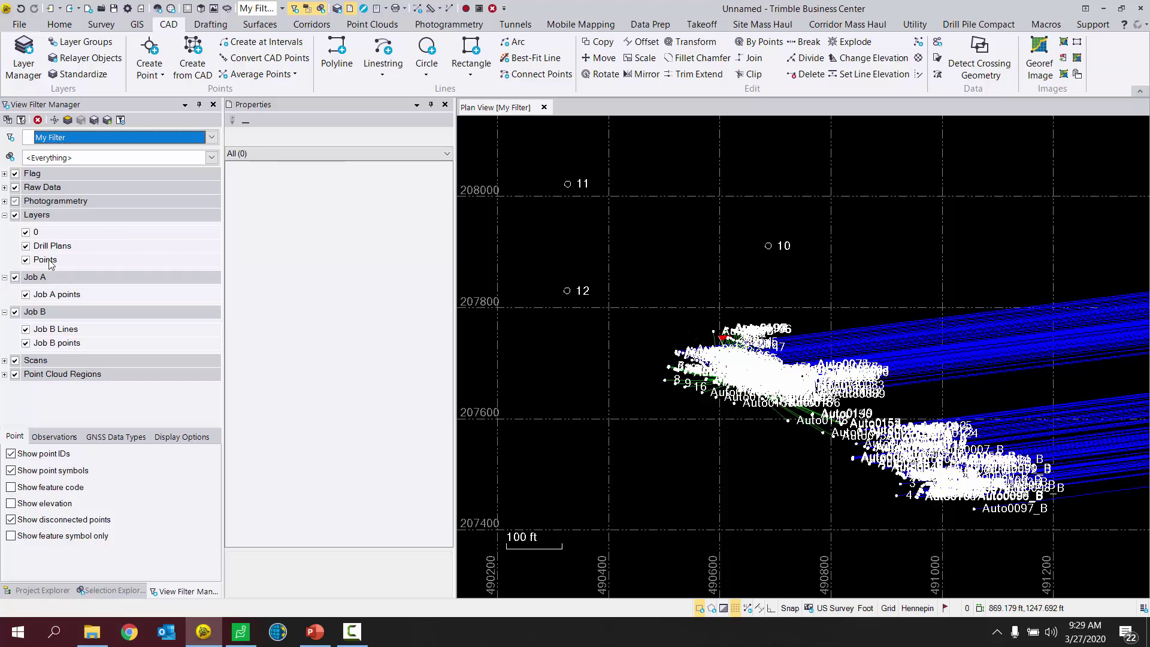
pyautogui.click(44, 217)
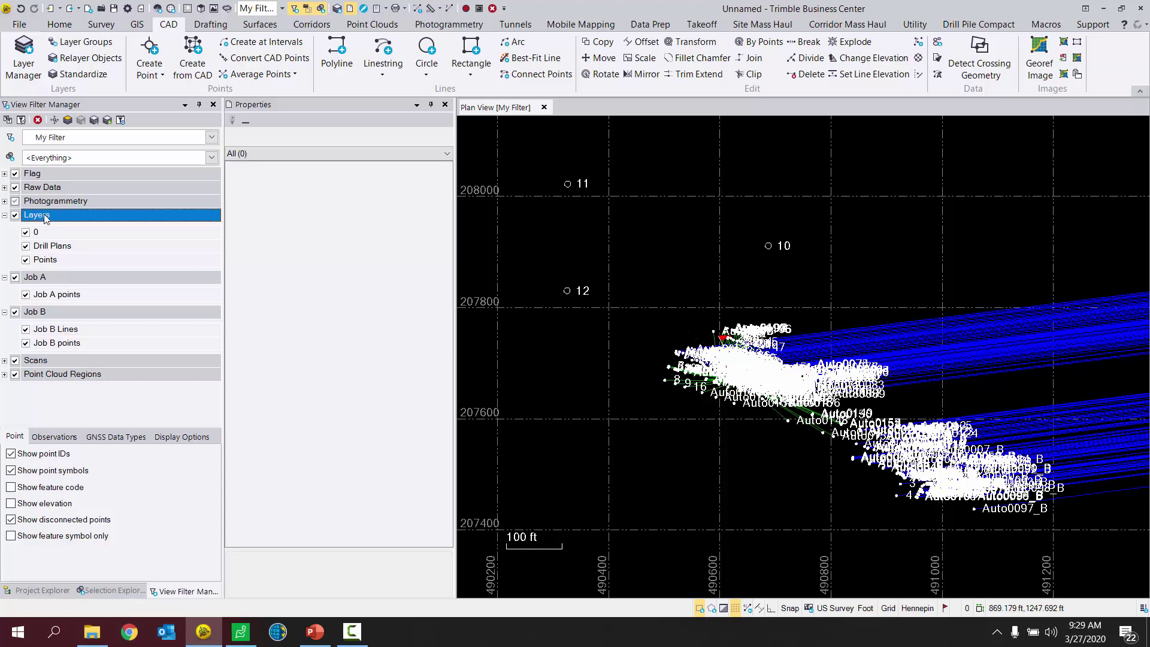
pyautogui.click(41, 279)
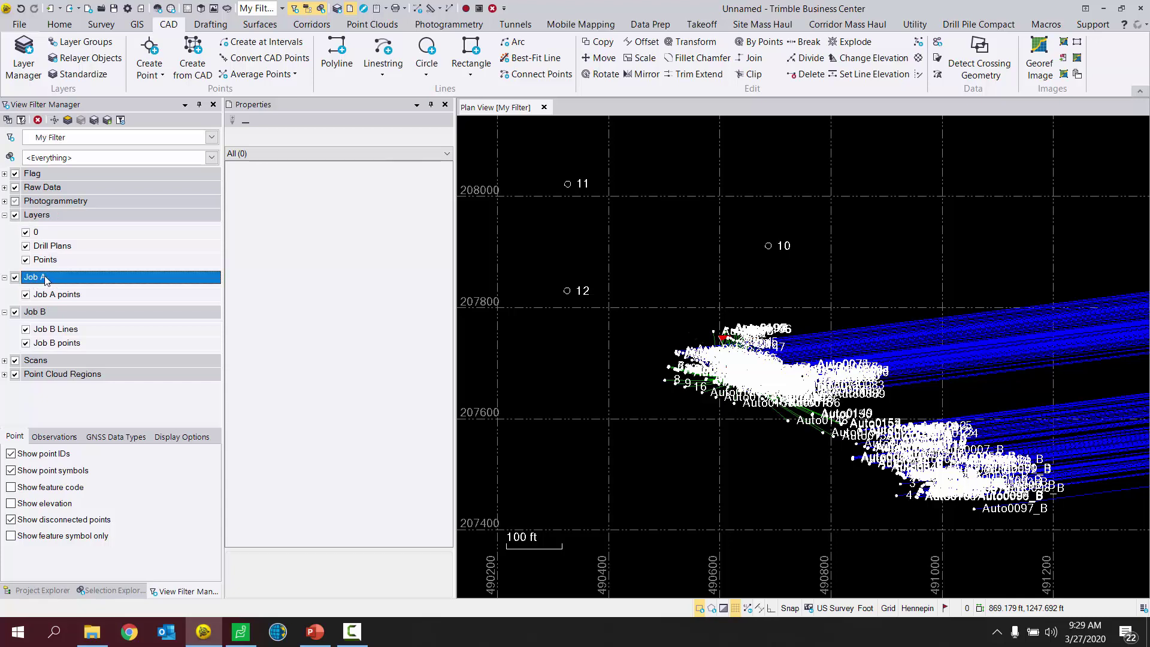
pyautogui.click(44, 313)
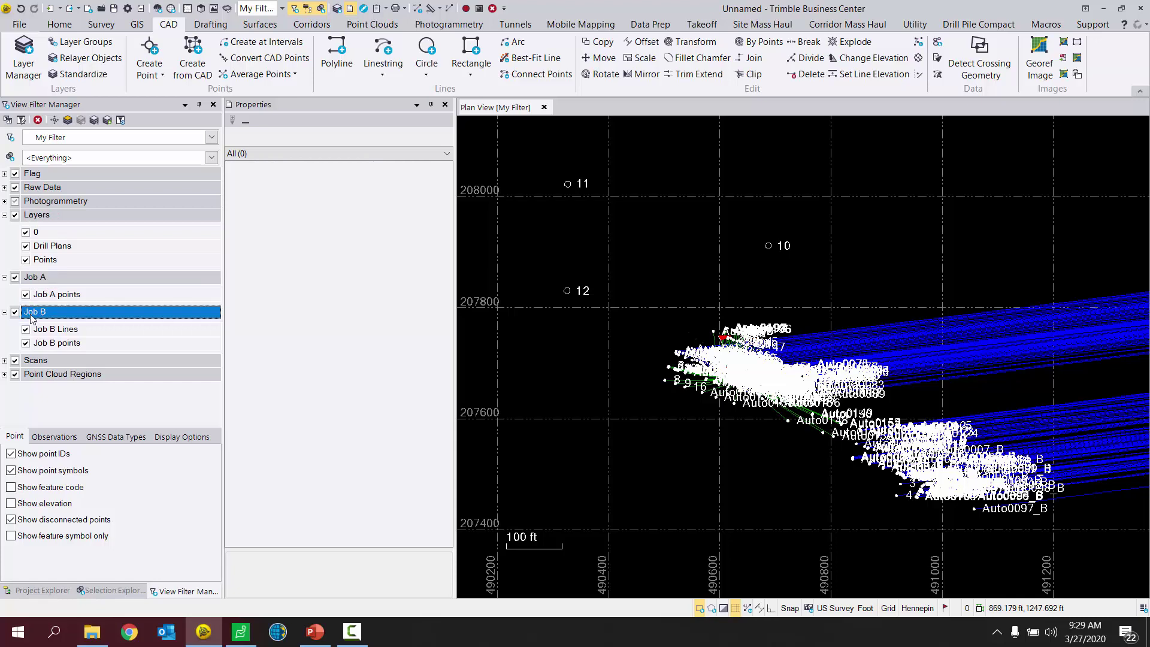
pyautogui.click(66, 332)
pyautogui.click(58, 345)
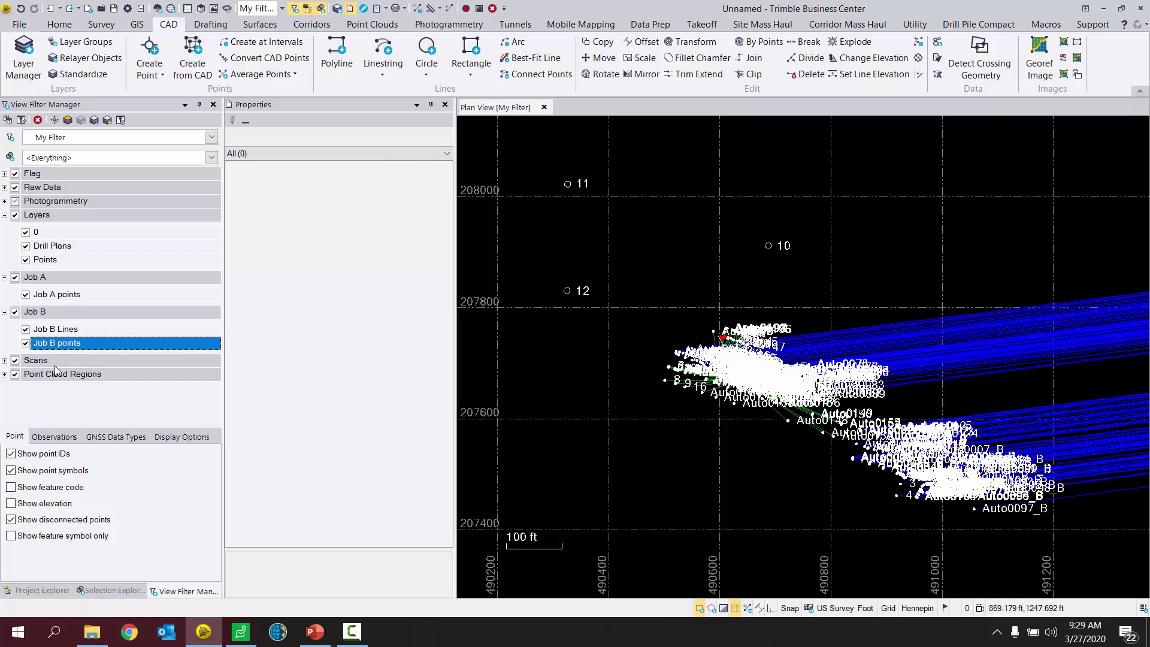
# Hide and re-show the whole Job B group, then the Job B points layer alone
pyautogui.click(15, 312)
pyautogui.click(15, 312)
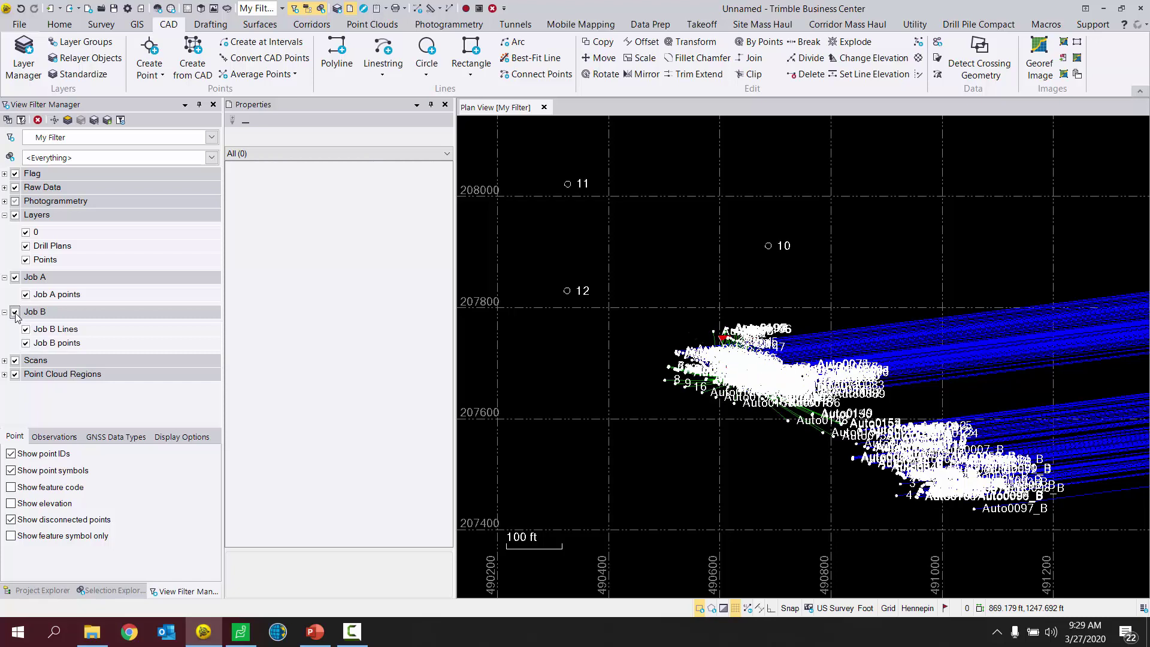
pyautogui.click(26, 344)
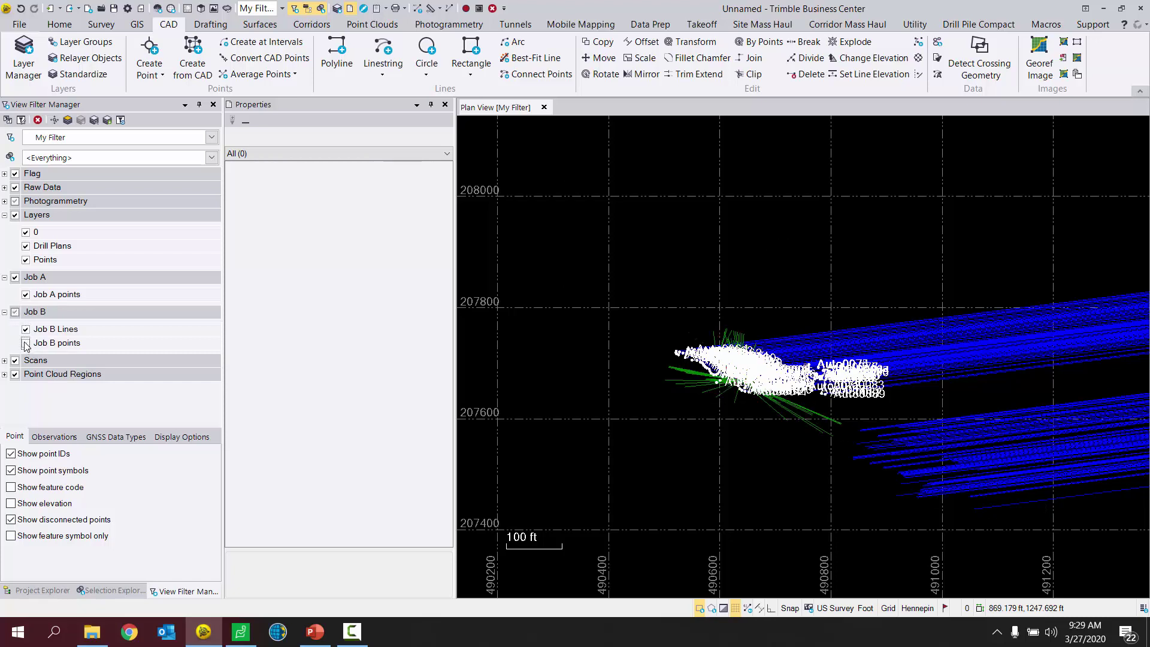
pyautogui.click(26, 344)
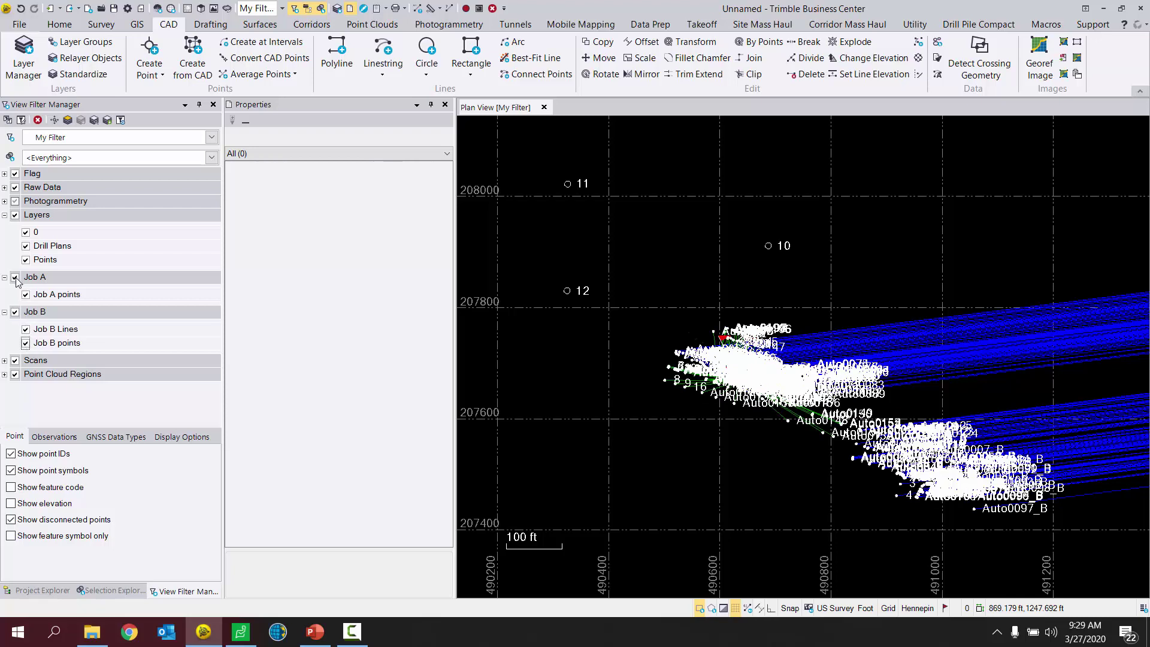